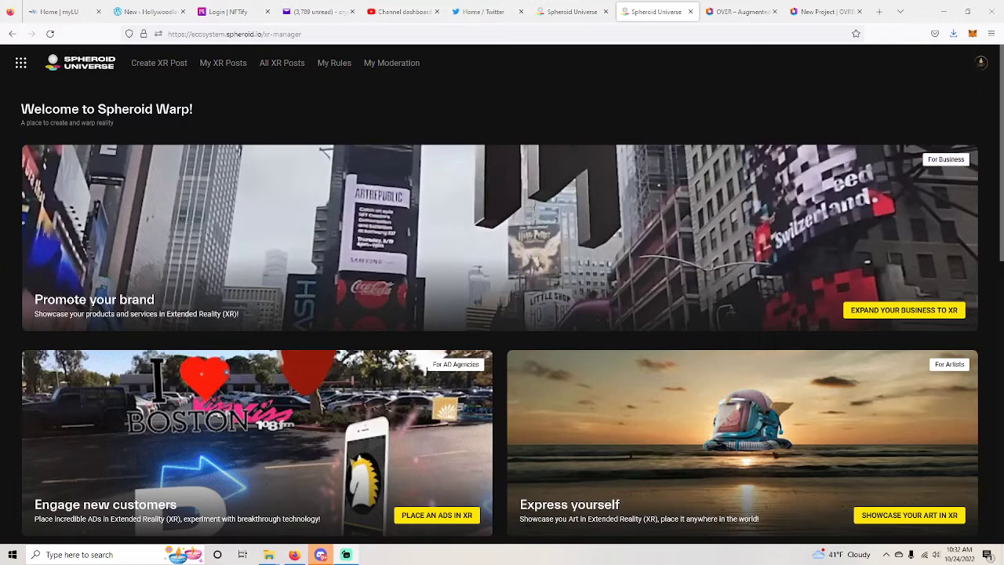
- From Place Content in XR, start a new XR challenge post via the Create a challenge card
click(577, 13)
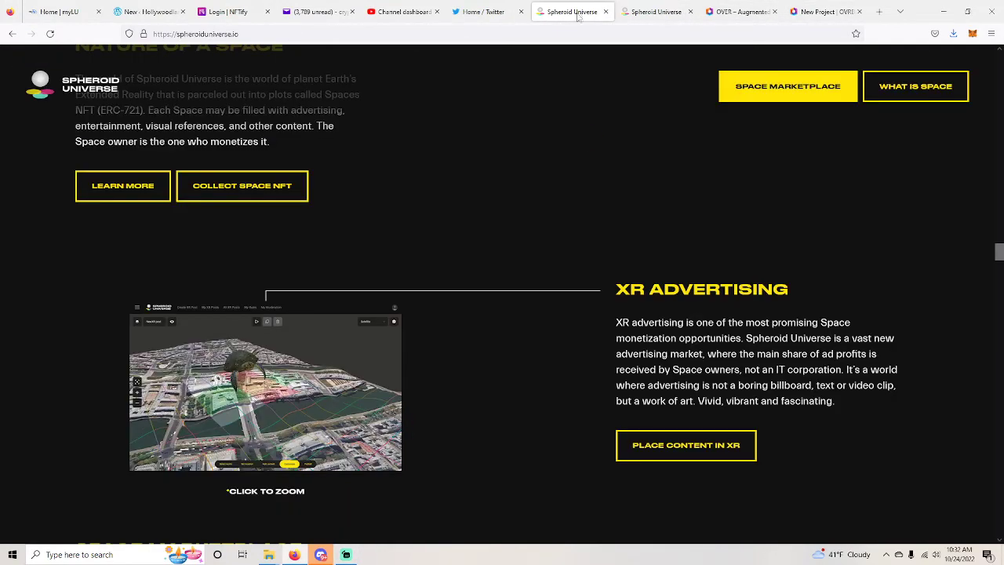
click(735, 460)
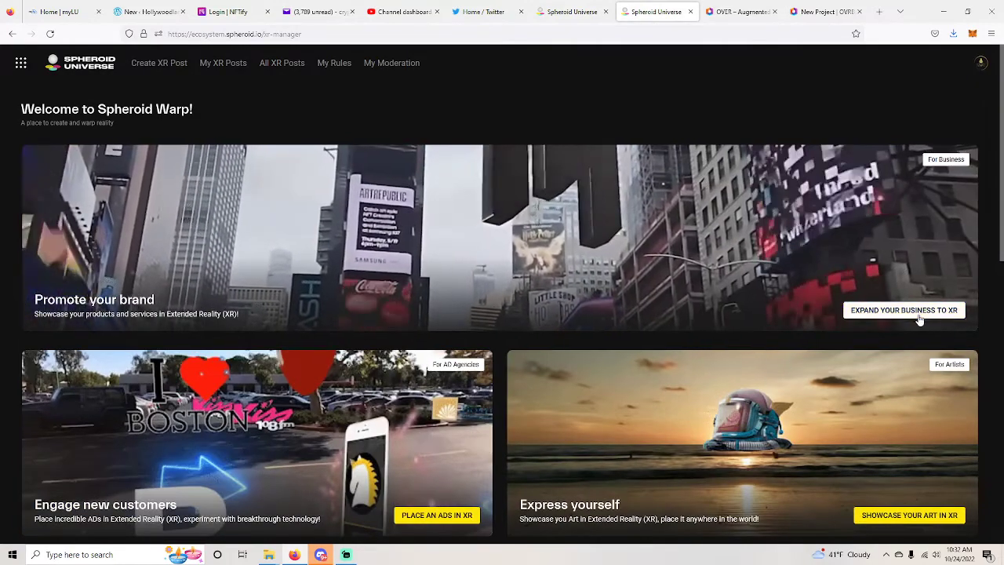
scroll(649, 229, down, 2)
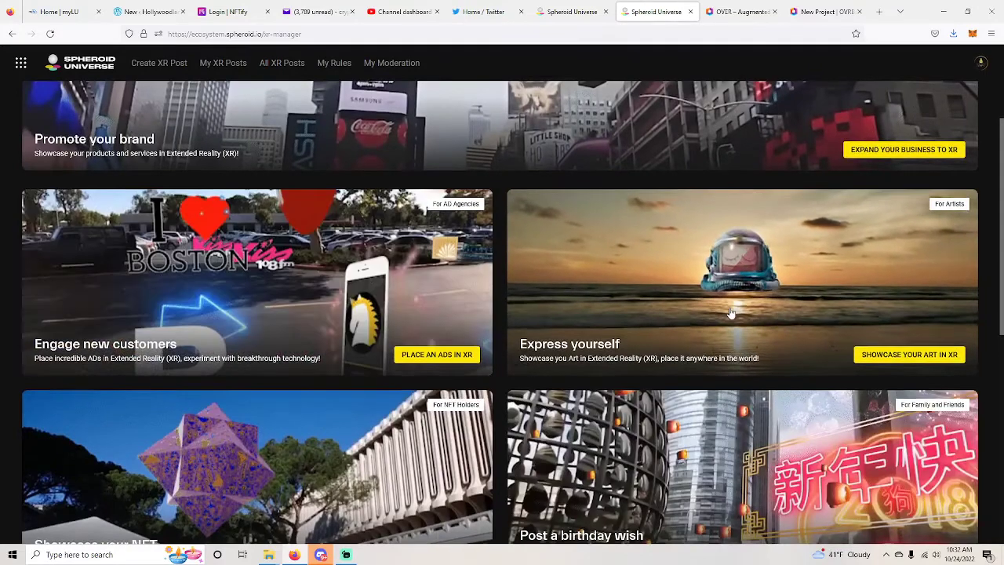
scroll(730, 312, down, 4)
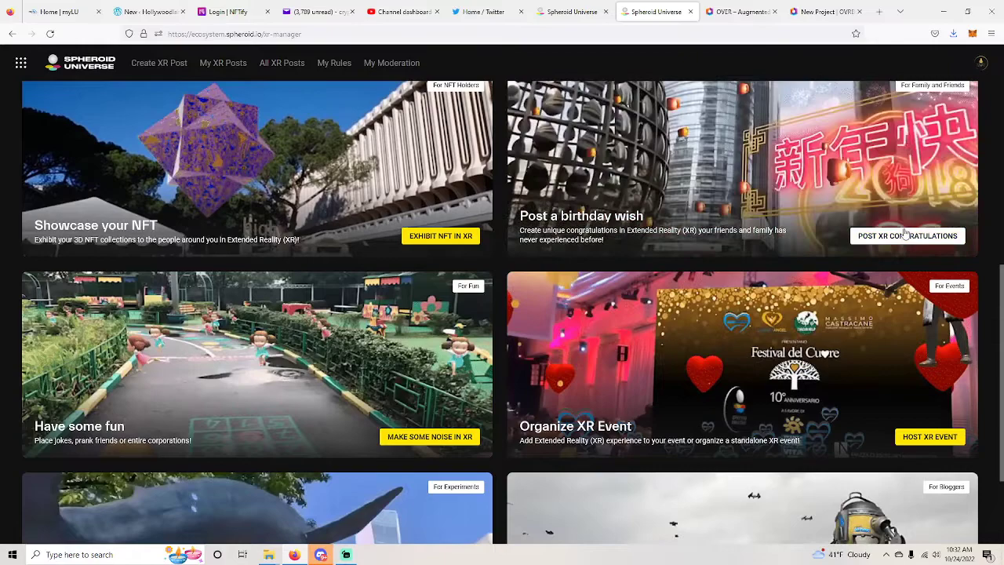
scroll(428, 444, down, 1)
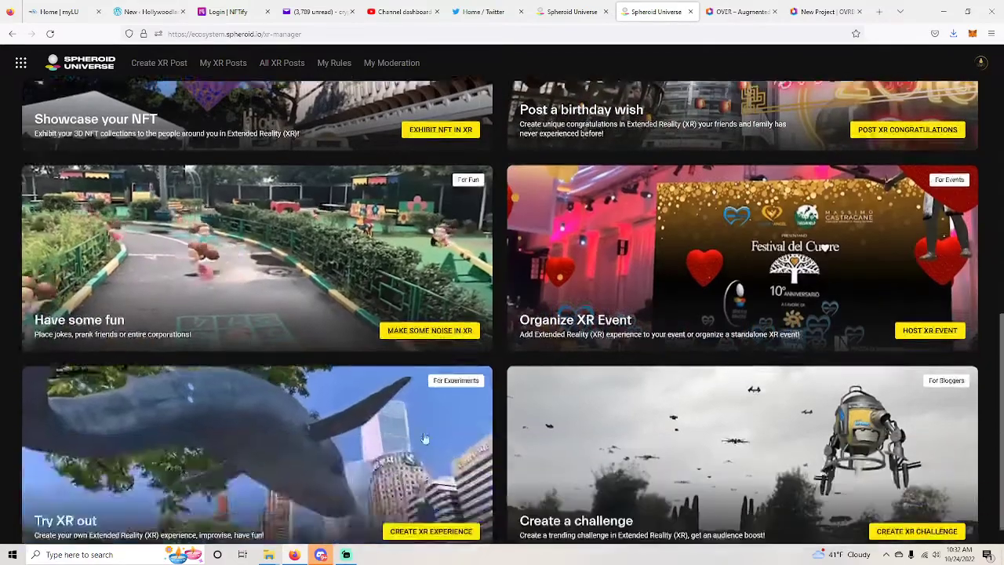
scroll(425, 438, down, 1)
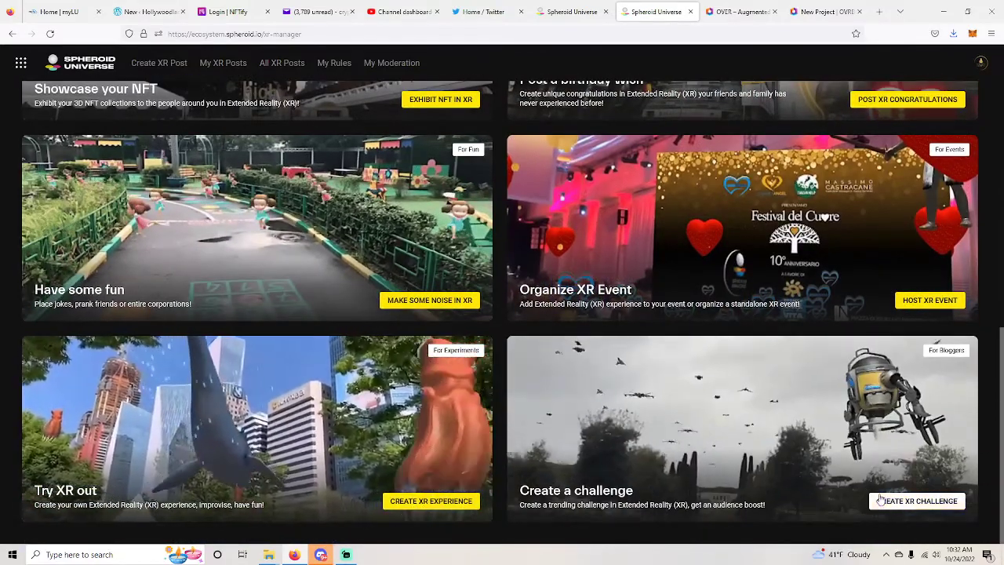
scroll(706, 482, up, 3)
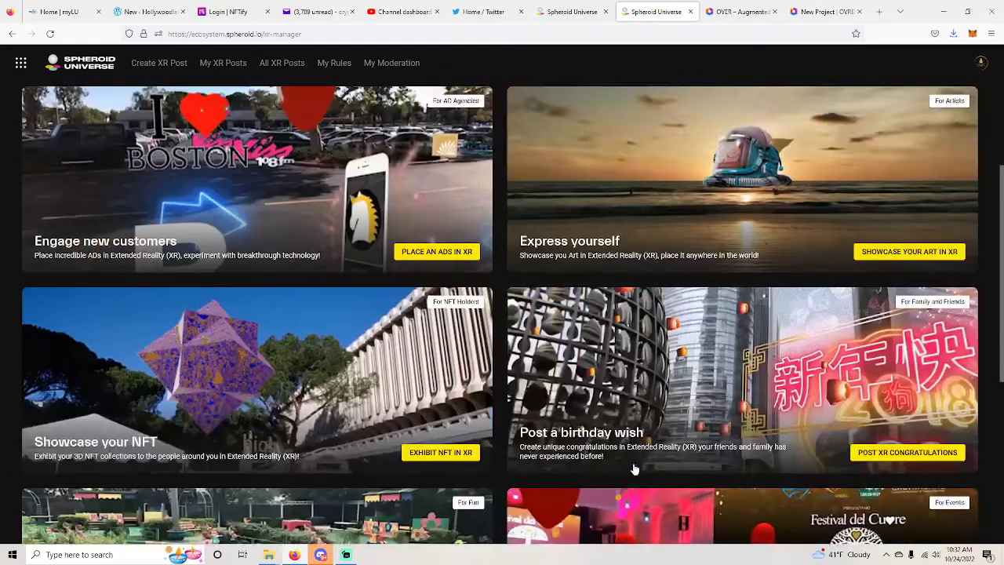
scroll(634, 399, up, 2)
scroll(882, 534, down, 5)
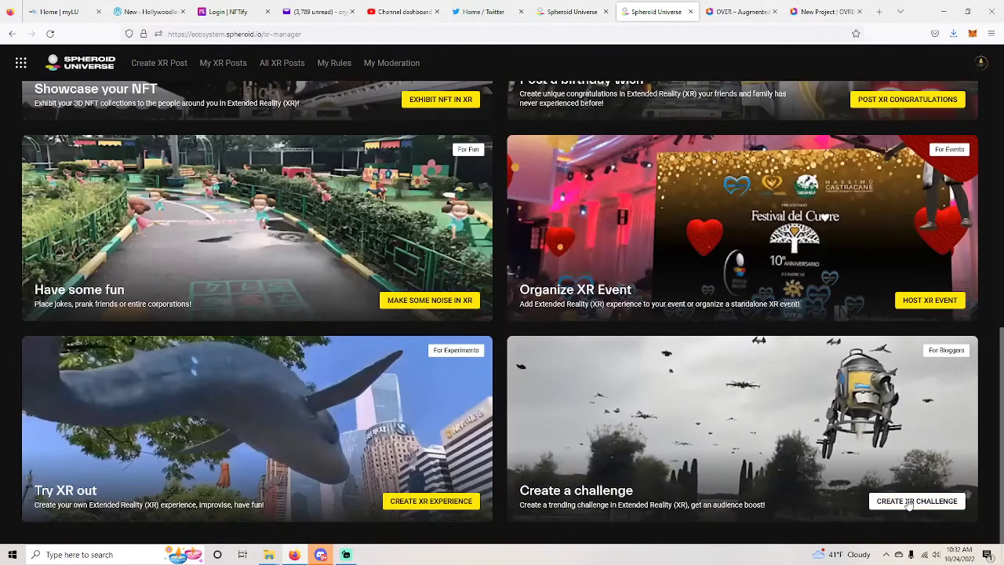
click(909, 502)
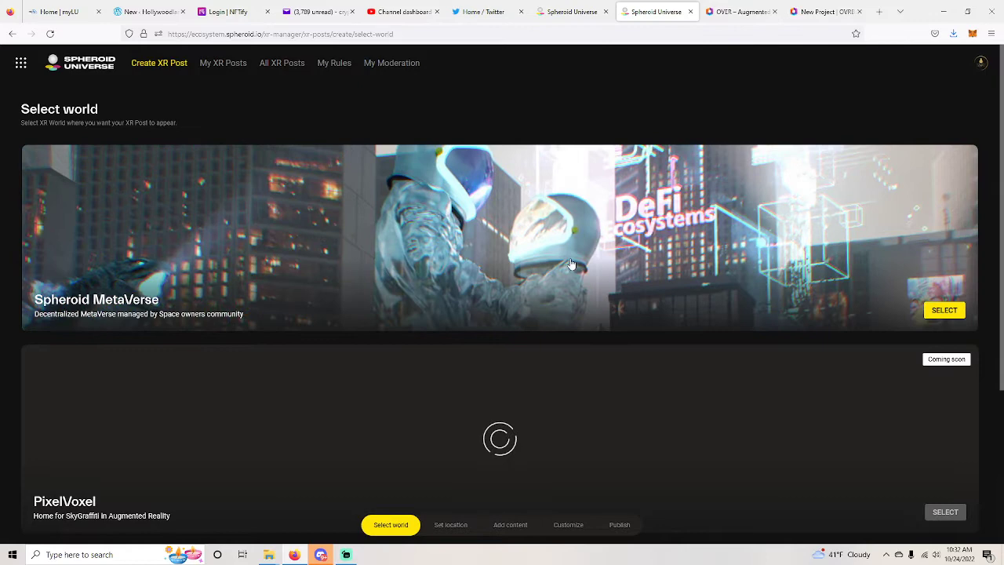
- Pick Spheroid MetaVerse as the world for the new XR post
scroll(316, 292, down, 3)
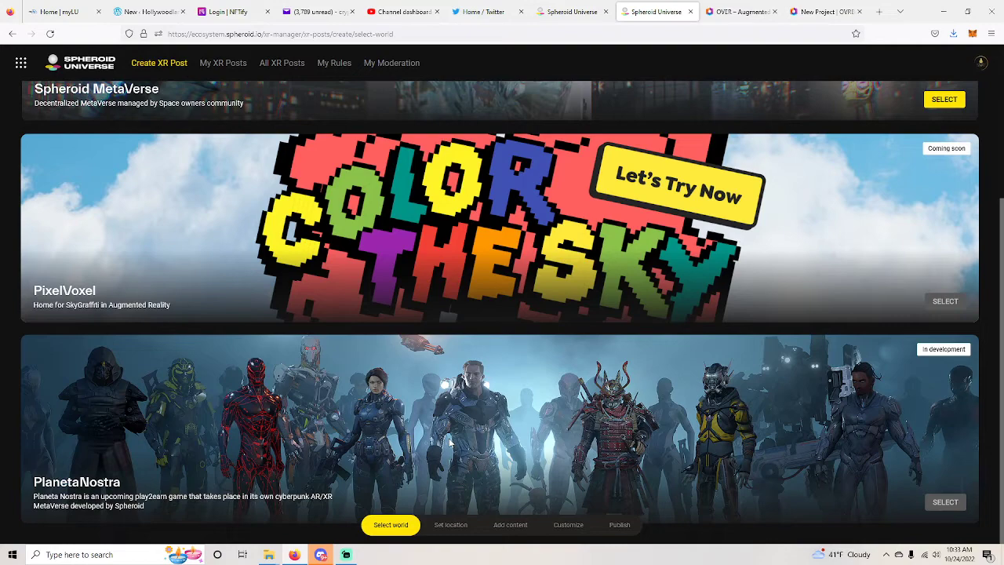
scroll(580, 454, up, 3)
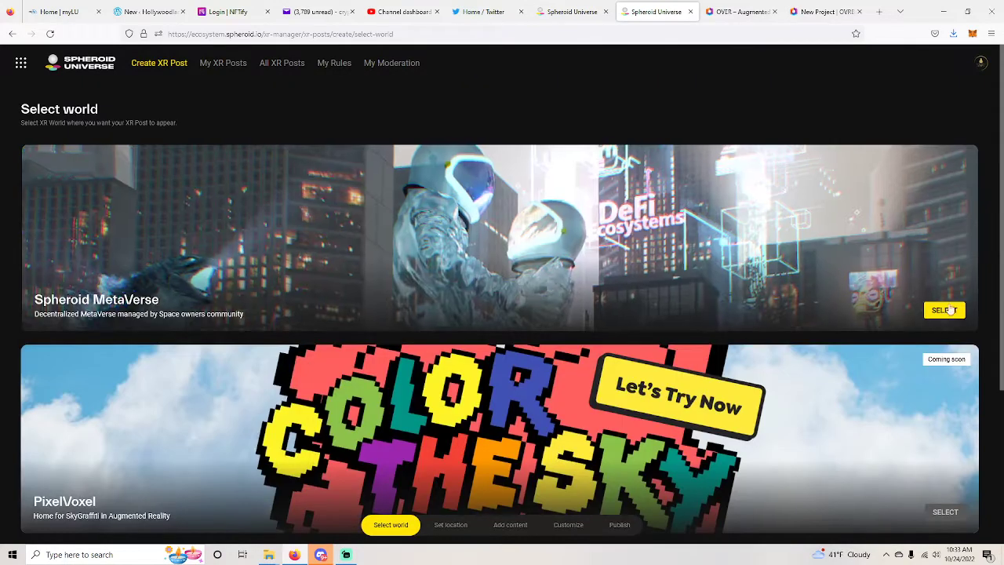
click(944, 312)
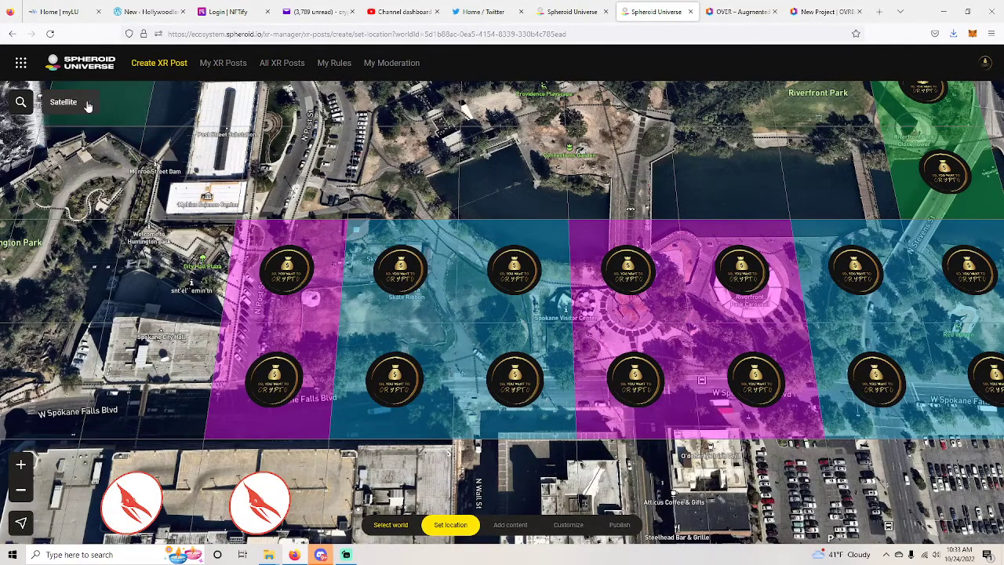
- Switch the map style to Dark, then back to Satellite
click(82, 103)
click(74, 132)
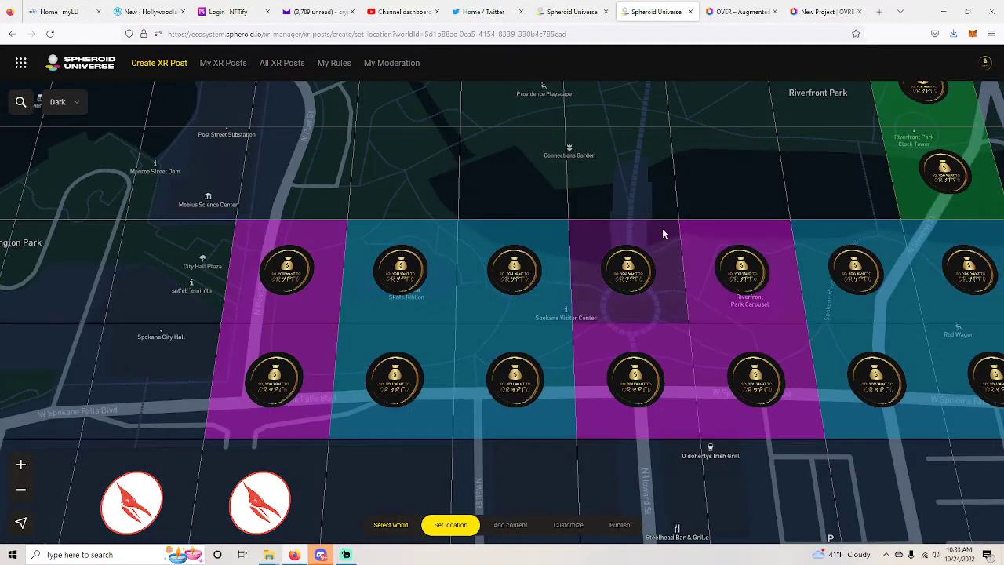
click(74, 103)
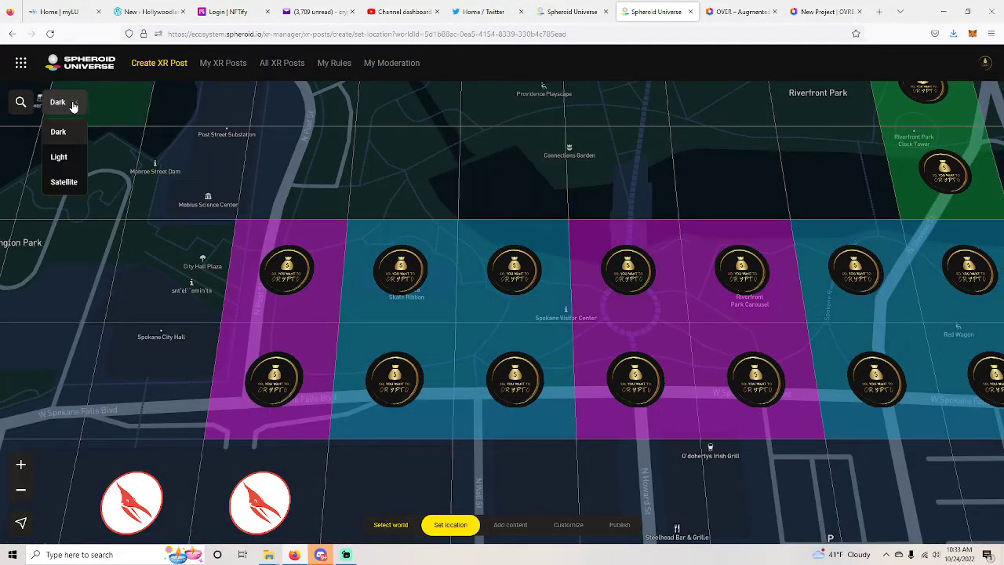
click(64, 182)
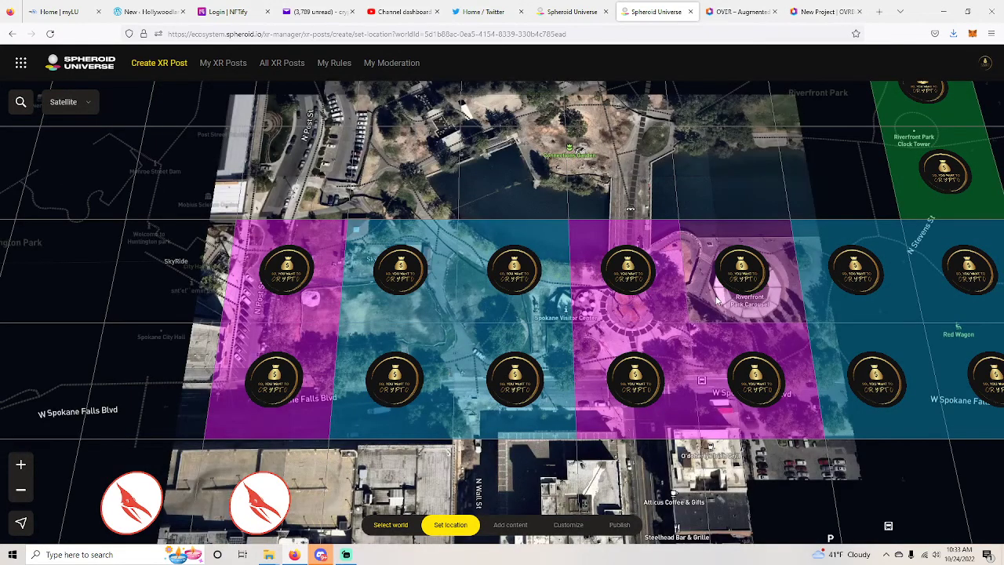
- Choose the crypto-marked Space beside the Spokane Visitor Center and confirm it as the post's location
drag(717, 301, 570, 363)
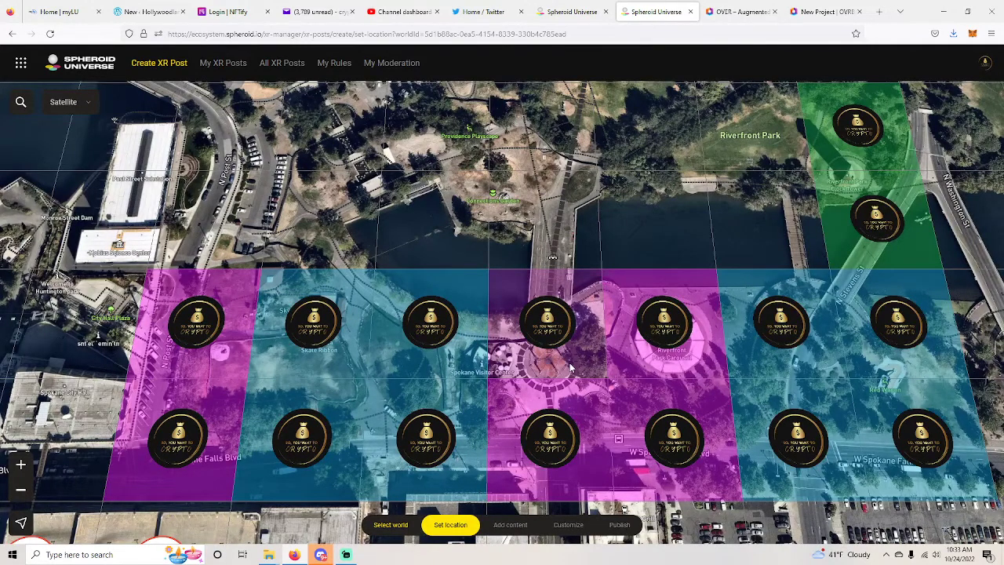
scroll(570, 362, up, 2)
click(540, 318)
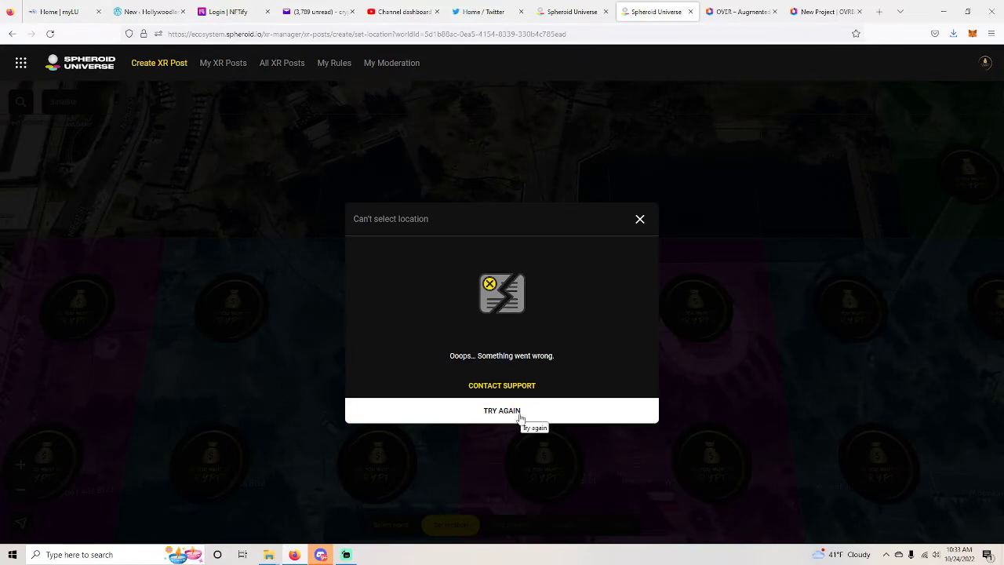
click(640, 220)
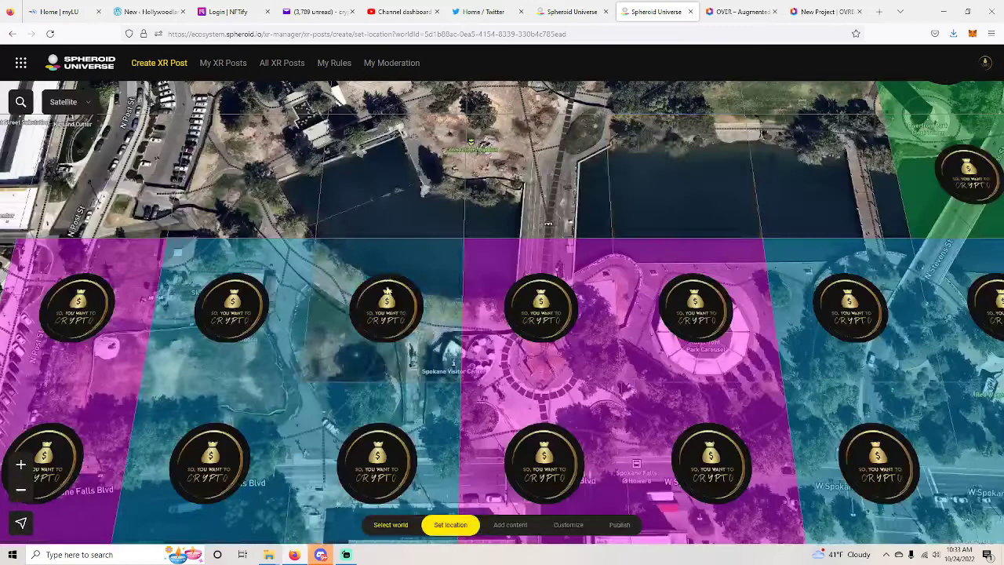
click(641, 221)
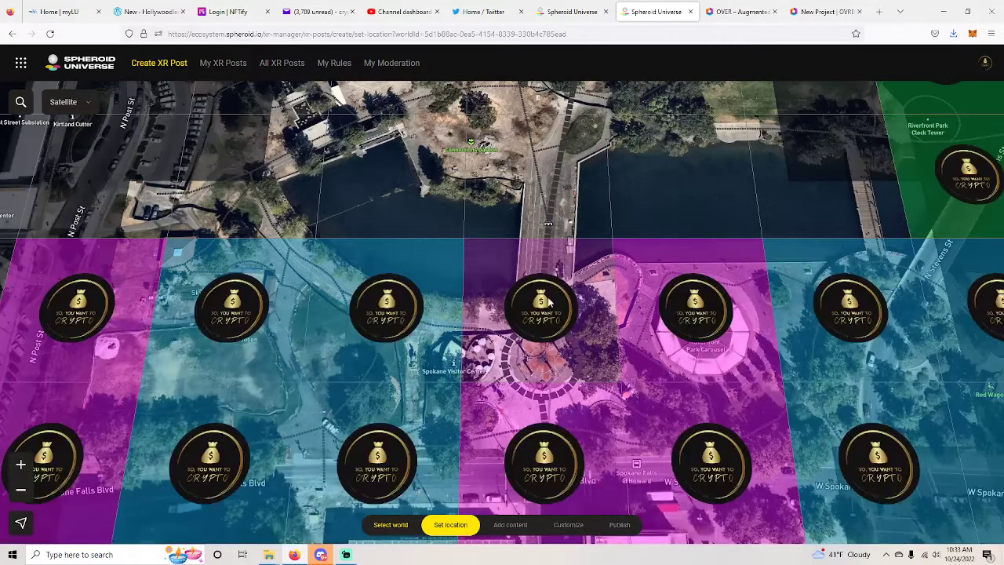
click(549, 302)
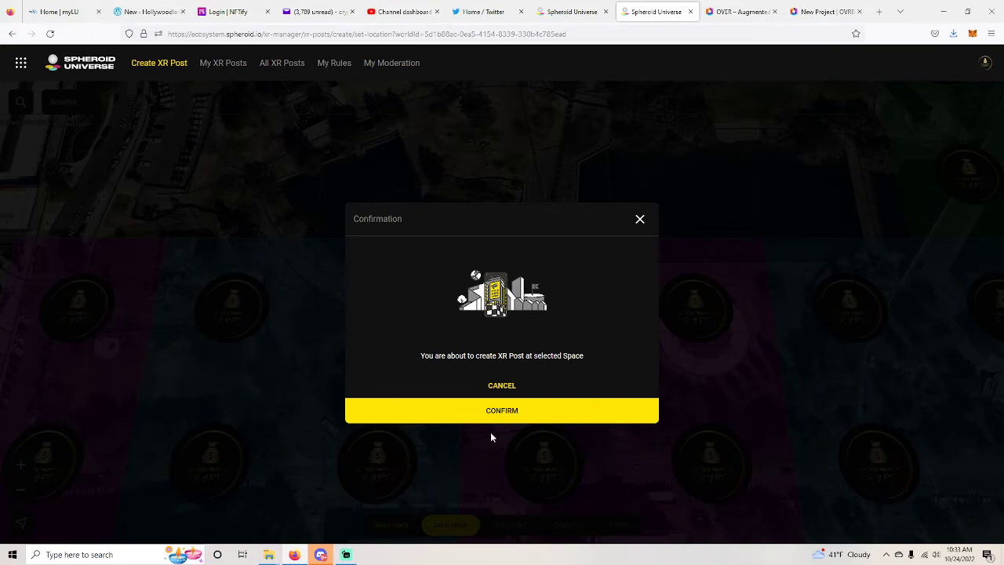
click(513, 414)
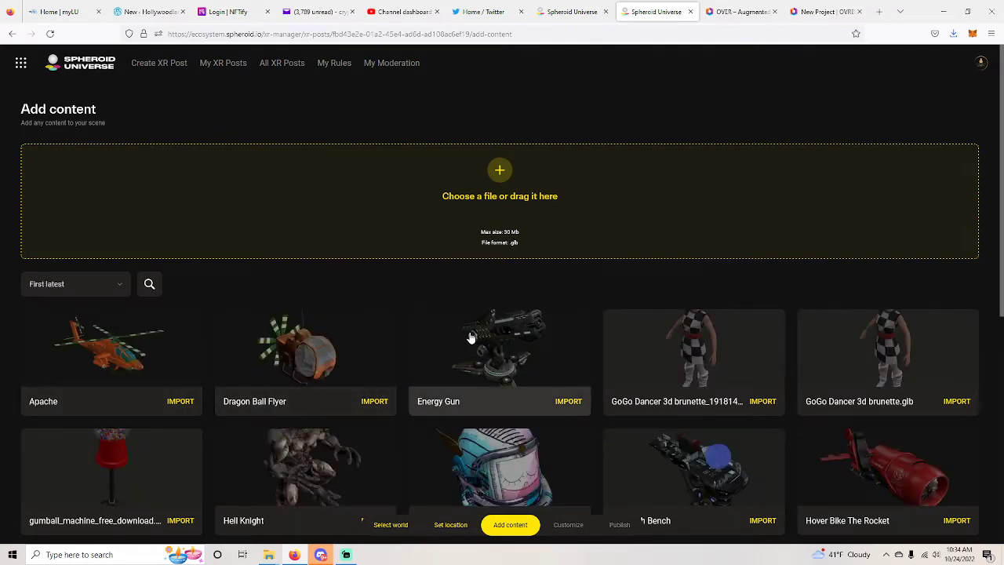
- Import the_matrix_white_room.glb from the Add content gallery
scroll(607, 321, down, 3)
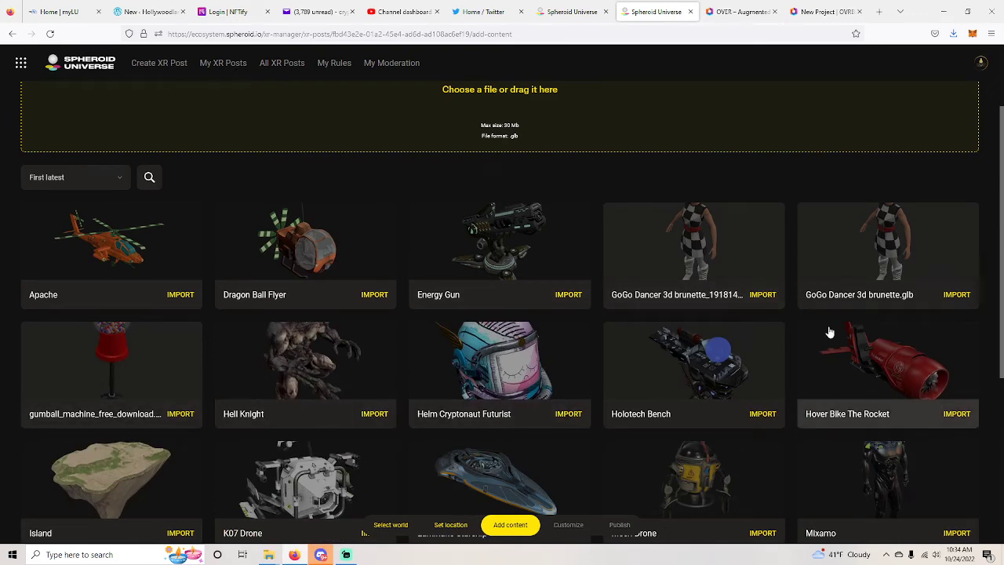
scroll(827, 329, down, 5)
scroll(341, 329, down, 2)
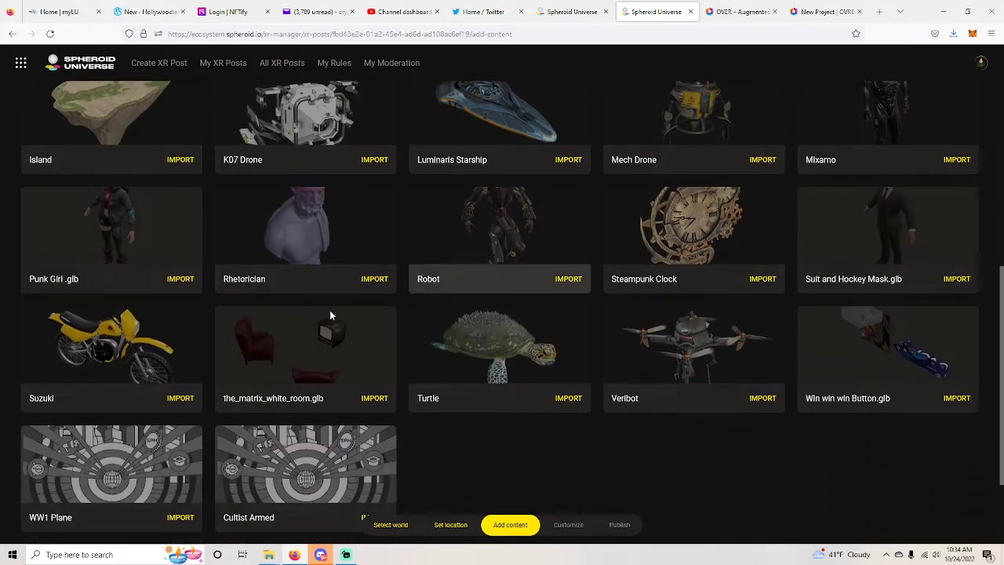
click(305, 356)
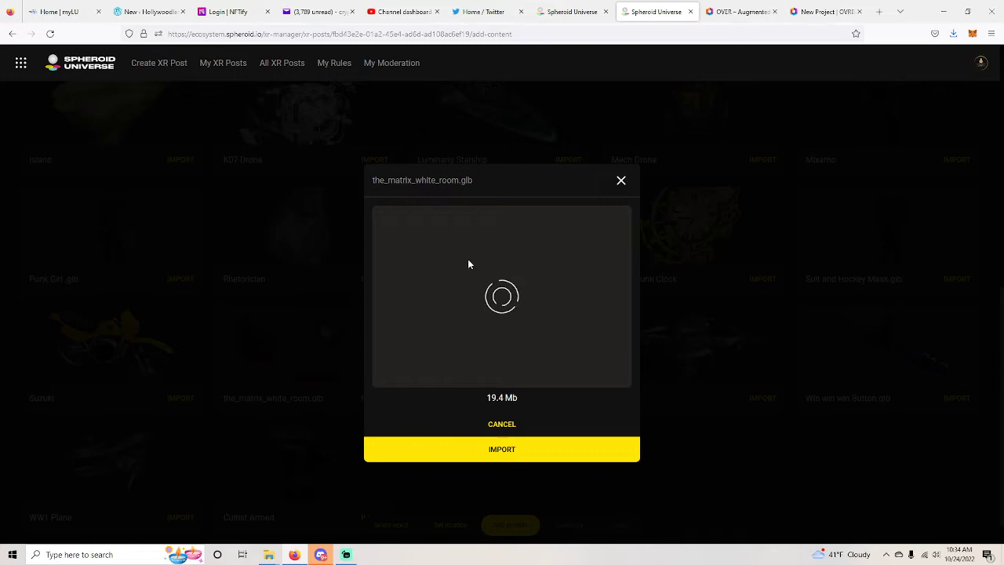
click(505, 444)
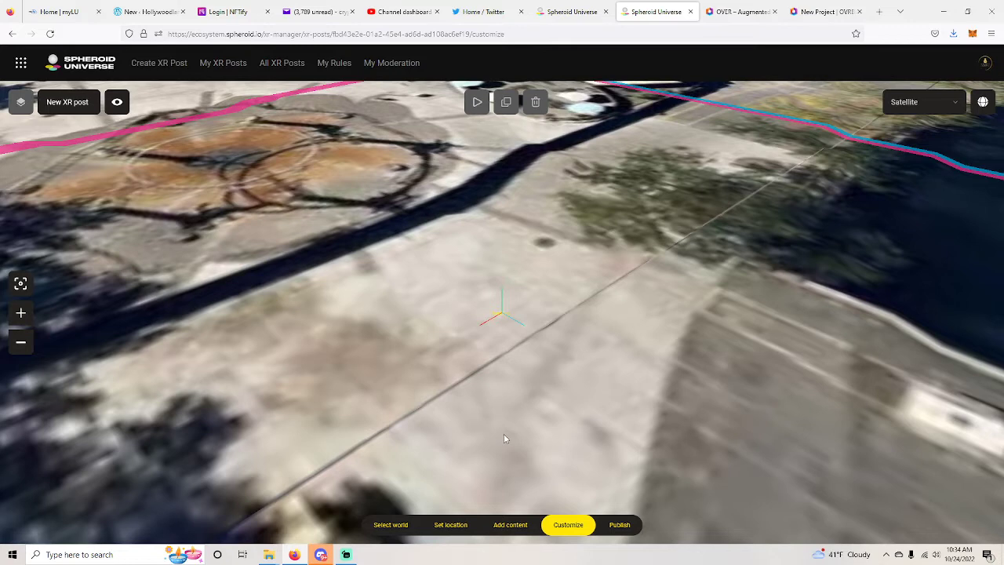
- Zoom and orbit onto the two armchairs and TV, then select that model
drag(664, 343, 532, 324)
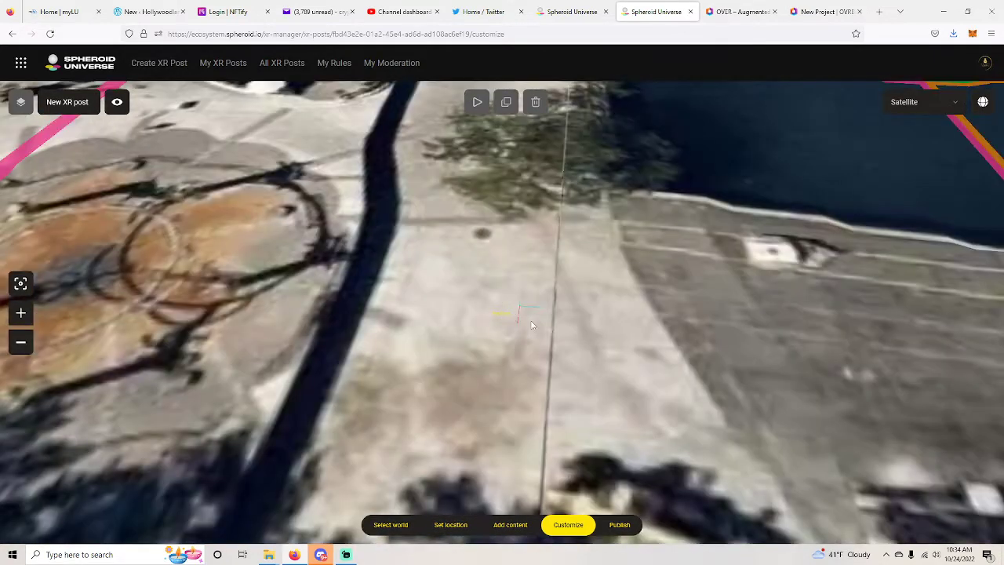
scroll(531, 325, down, 3)
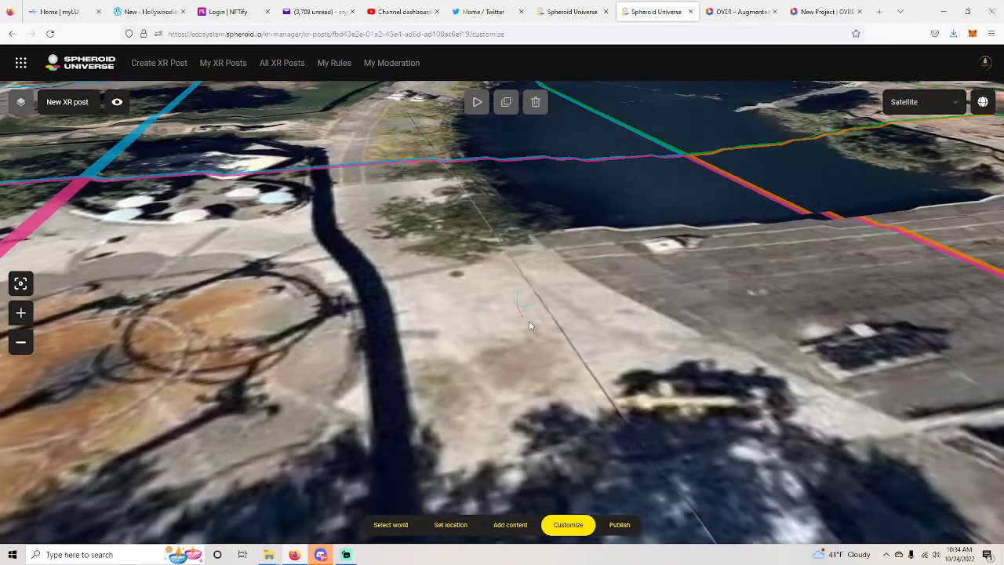
scroll(529, 321, down, 5)
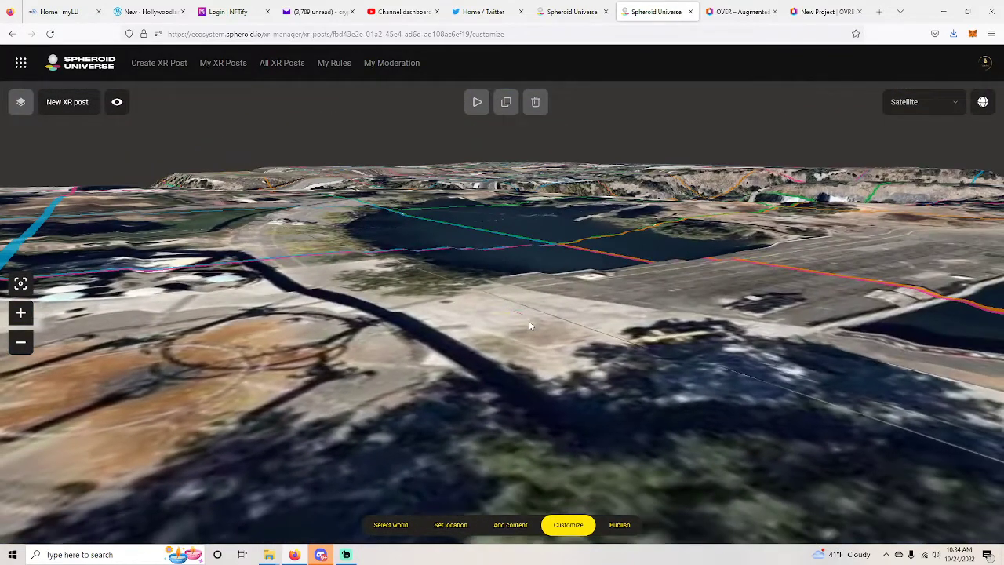
scroll(529, 321, up, 3)
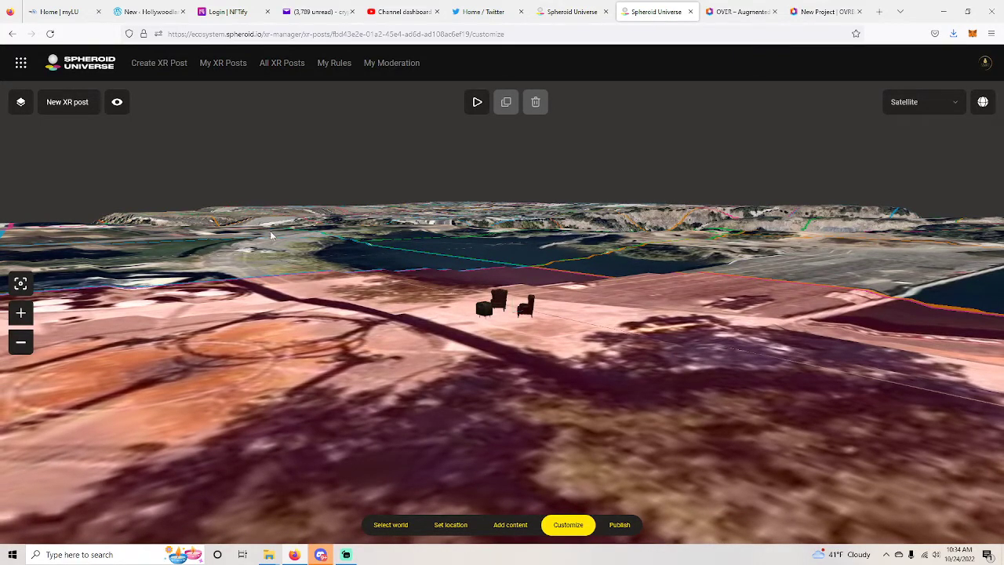
scroll(672, 304, up, 5)
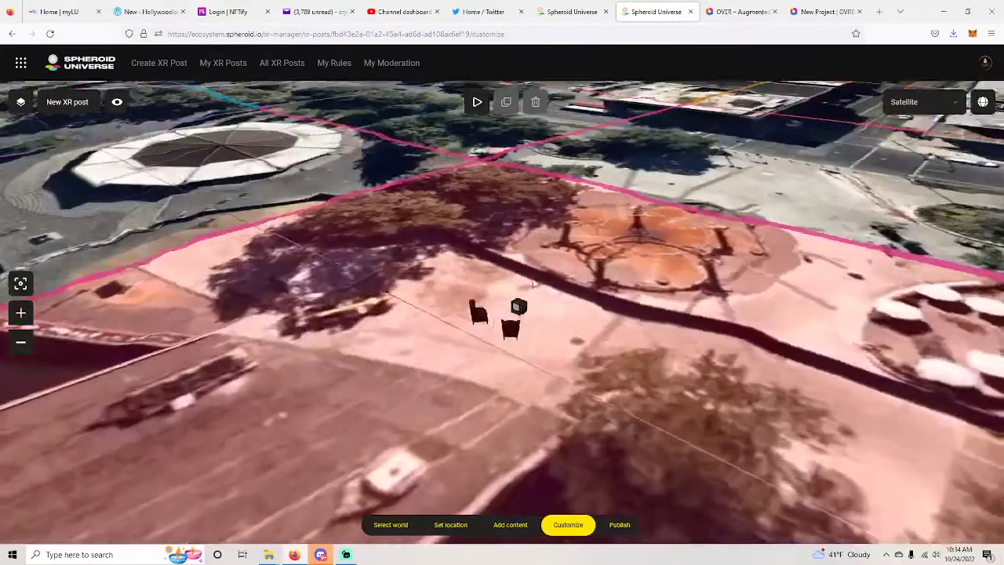
middle_drag(534, 284, 359, 215)
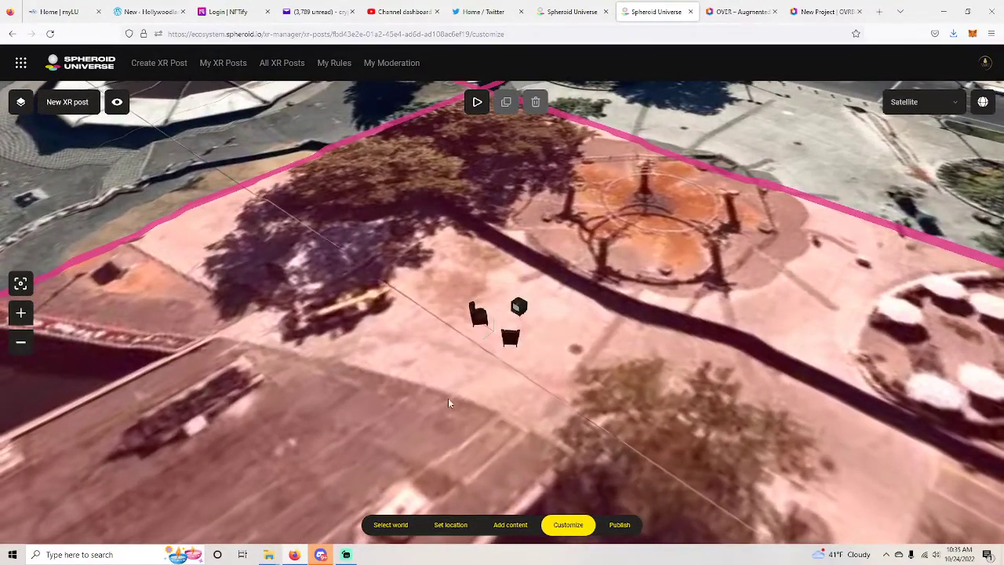
middle_drag(450, 402, 494, 361)
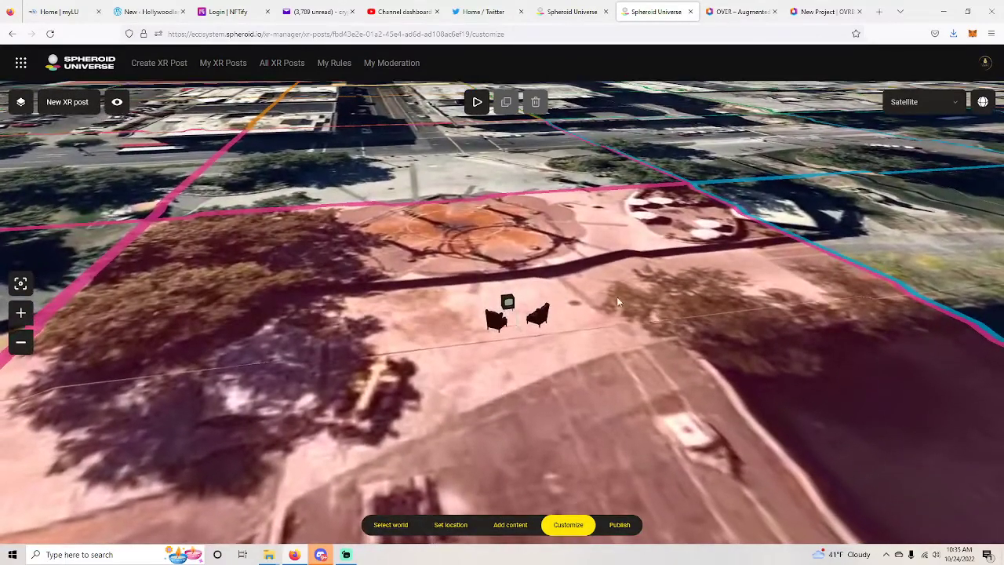
middle_drag(578, 291, 568, 323)
scroll(568, 323, up, 5)
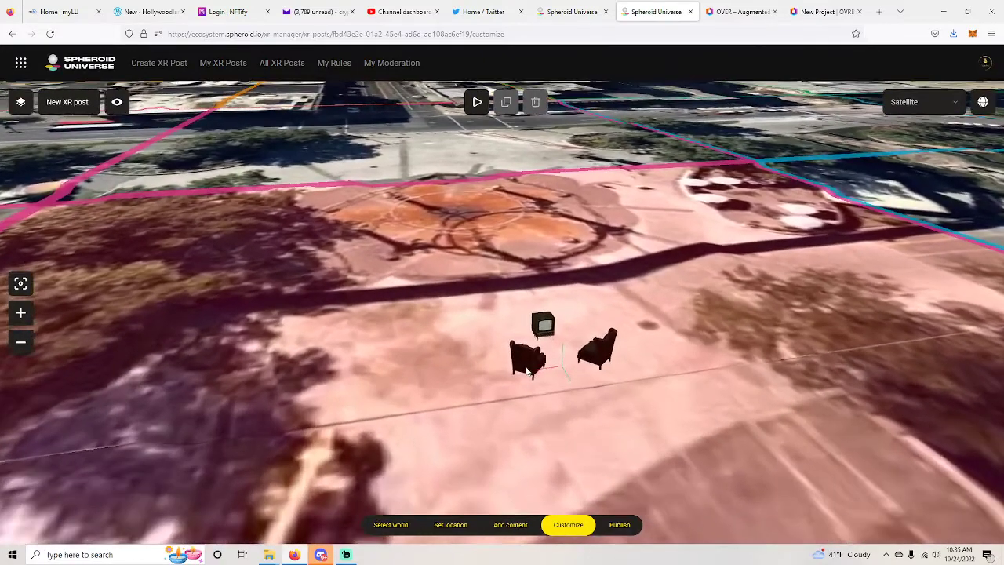
scroll(528, 372, up, 3)
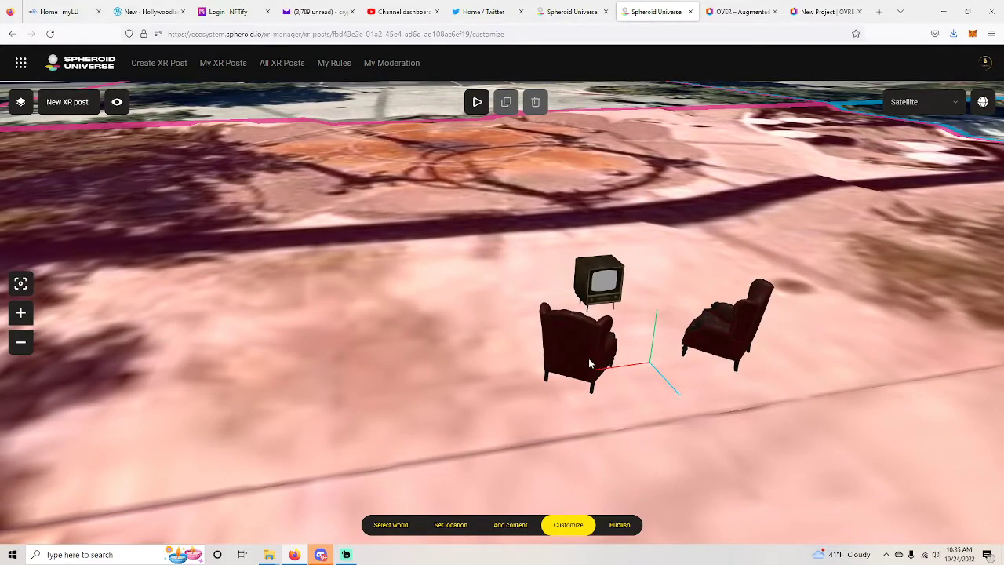
middle_drag(589, 363, 646, 393)
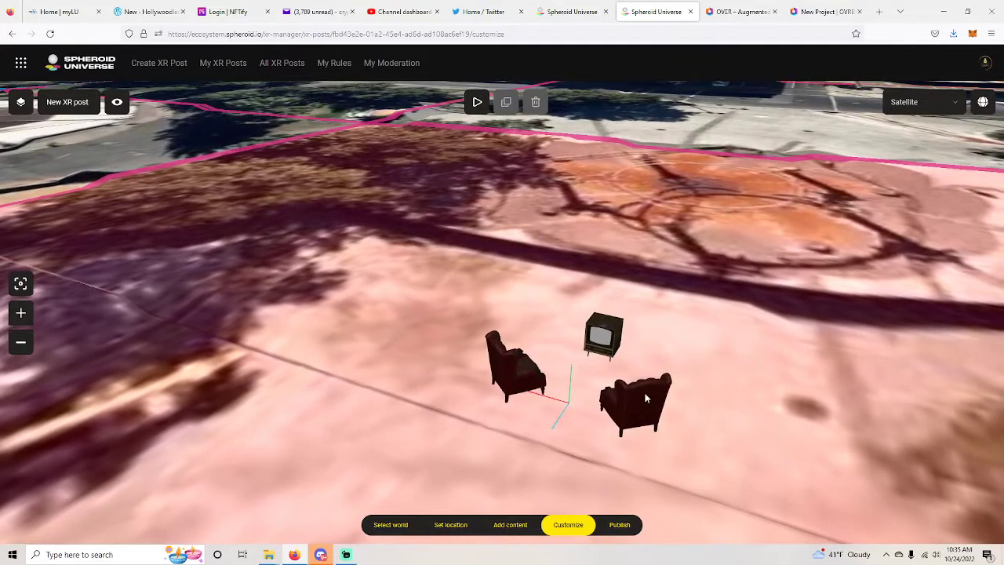
click(625, 397)
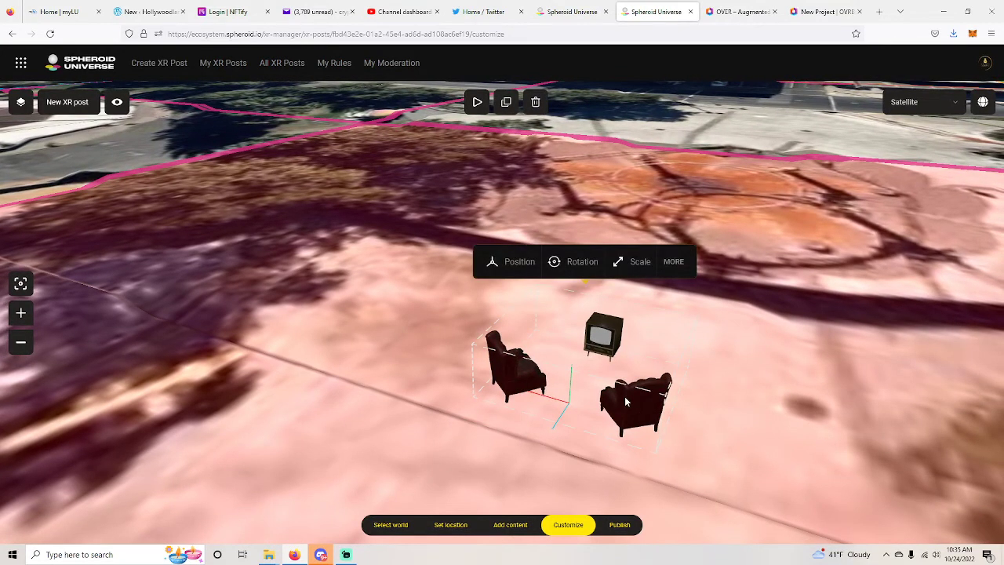
- Open the model's Customize settings and shift it along the Z axis
click(674, 263)
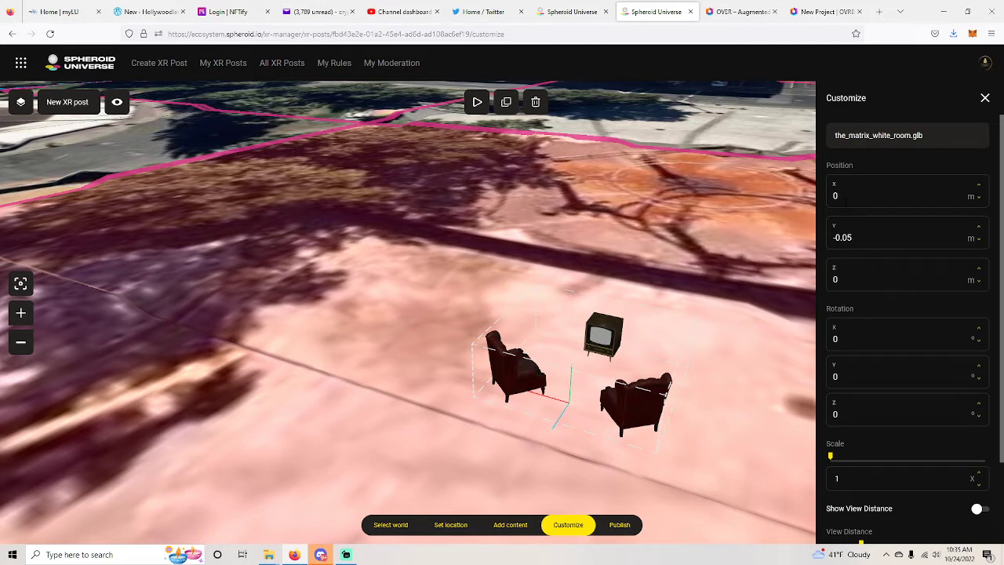
click(846, 281)
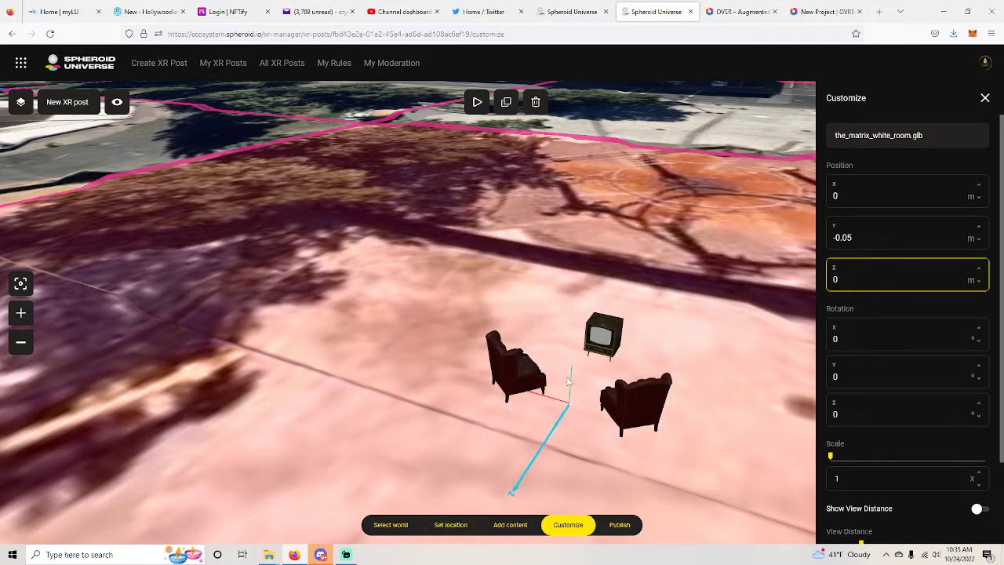
mouse_move(608, 338)
mouse_down()
mouse_move(580, 369)
mouse_move(594, 339)
mouse_up()
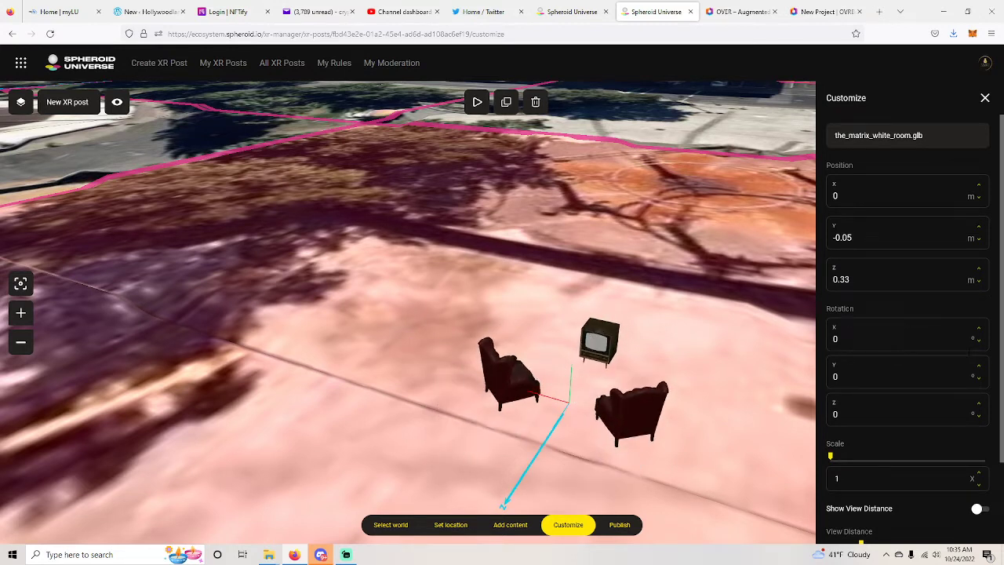
scroll(850, 306, down, 2)
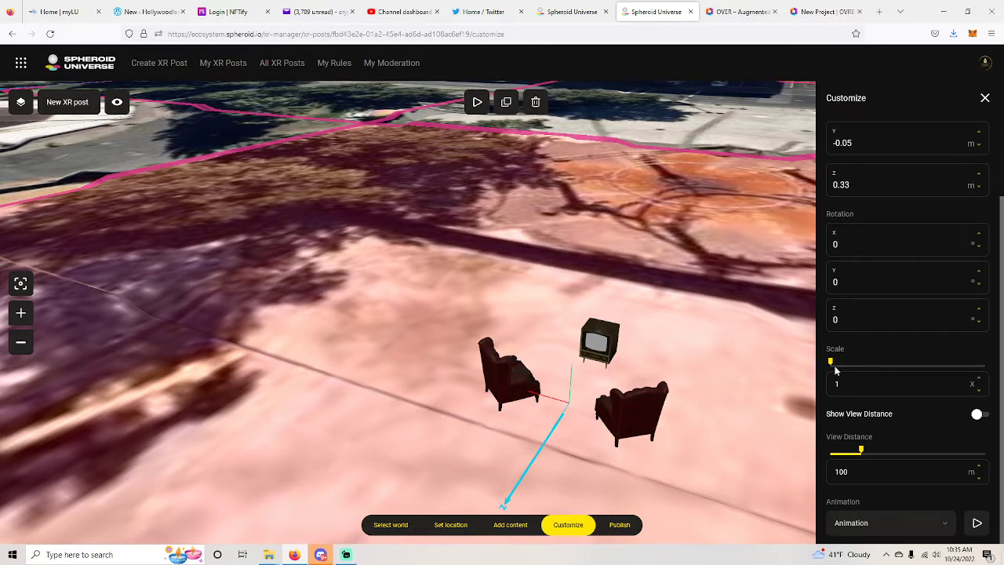
- Raise the model's scale to 1.6 and move it further along Z to -0.66 m
click(980, 380)
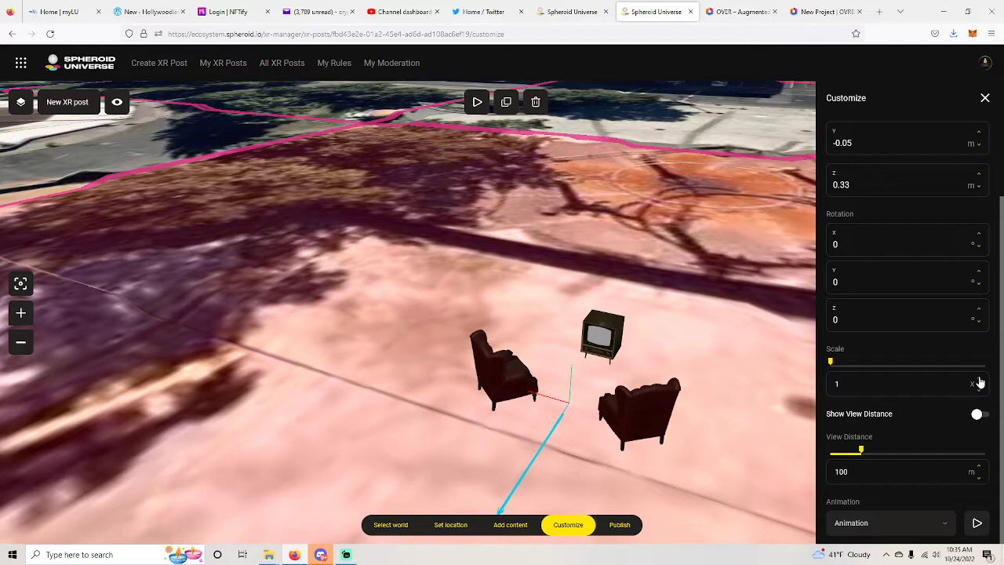
click(979, 380)
click(979, 379)
click(979, 379)
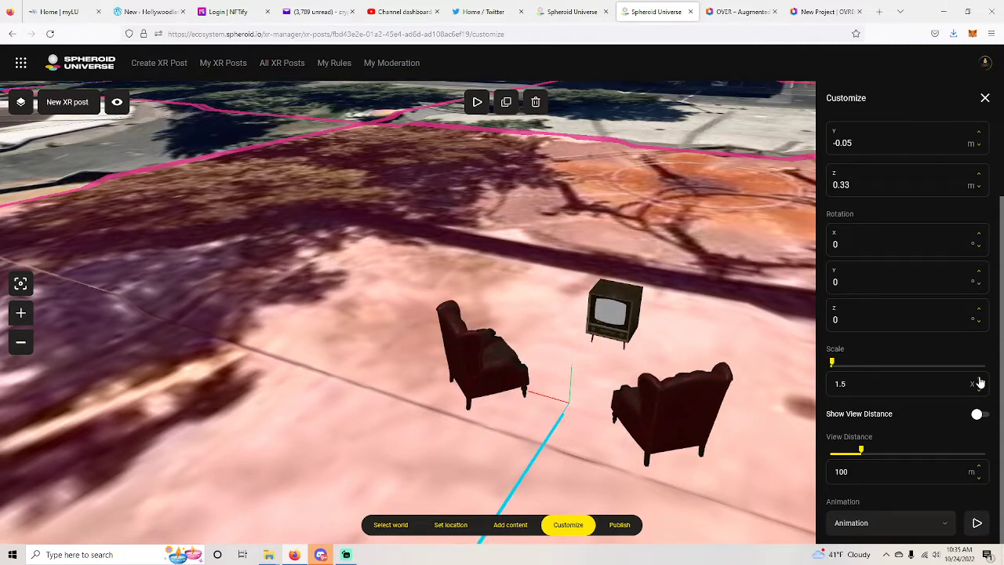
click(979, 380)
drag(671, 343, 645, 449)
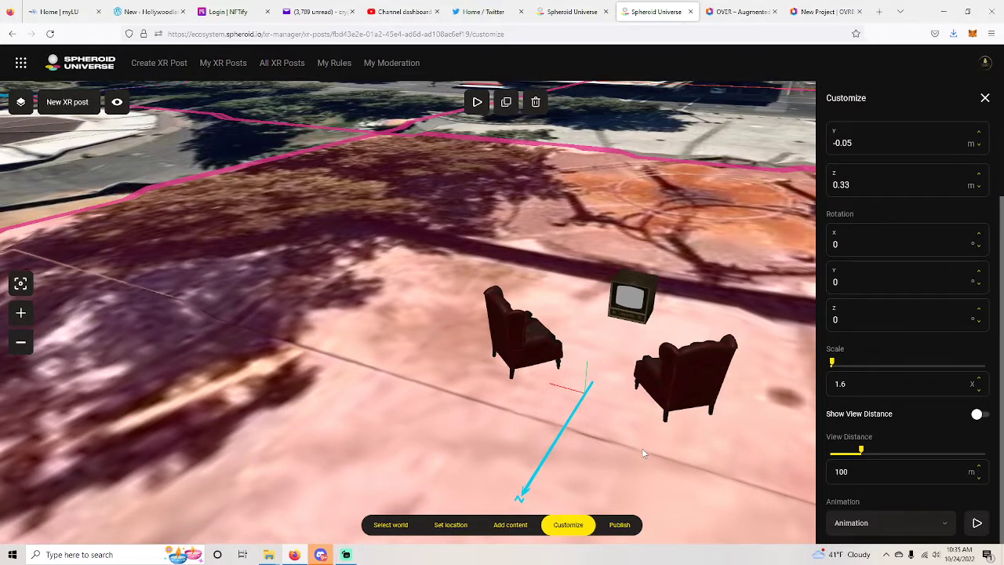
- Try None as the model's animation, revert to Animation, and start the preview
click(947, 528)
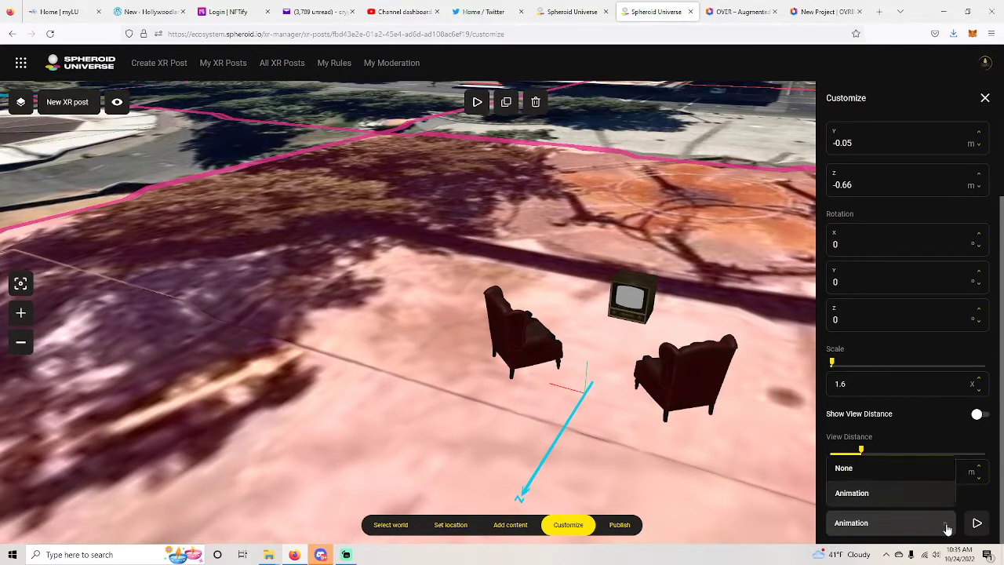
click(854, 474)
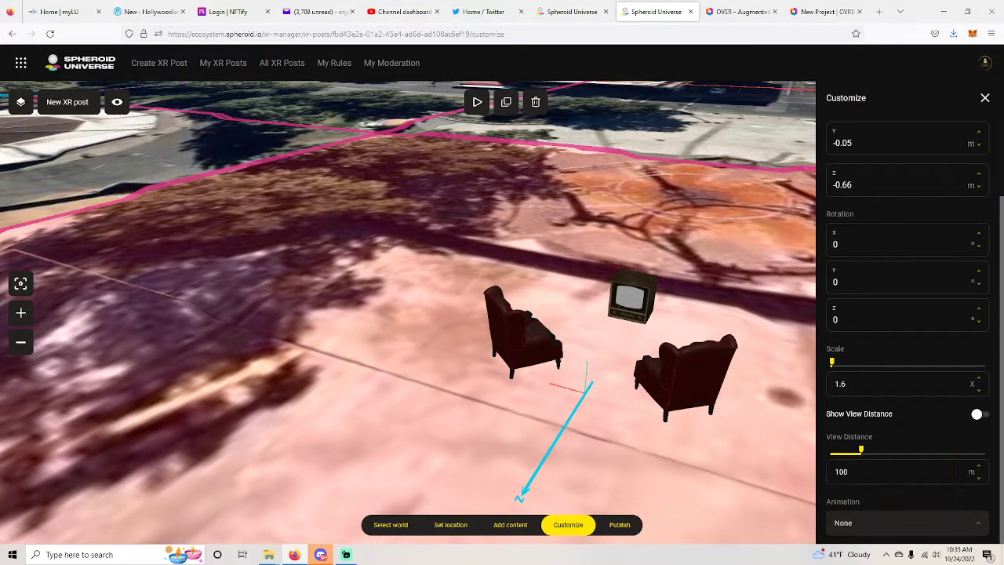
click(978, 529)
click(858, 491)
click(978, 524)
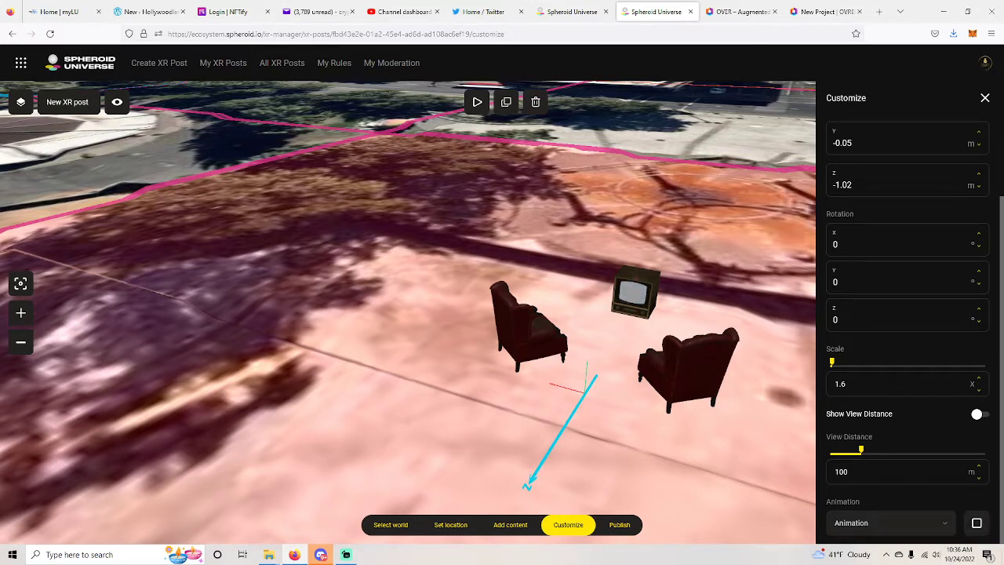
- Close the Customize panel and zoom out to see the chairs beside the gazebo
click(986, 98)
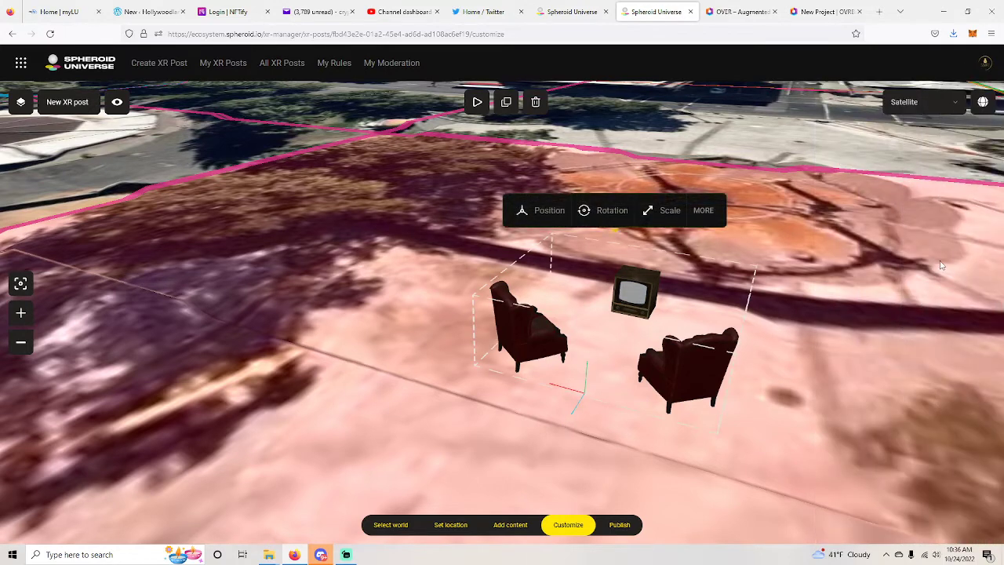
middle_drag(941, 266, 845, 246)
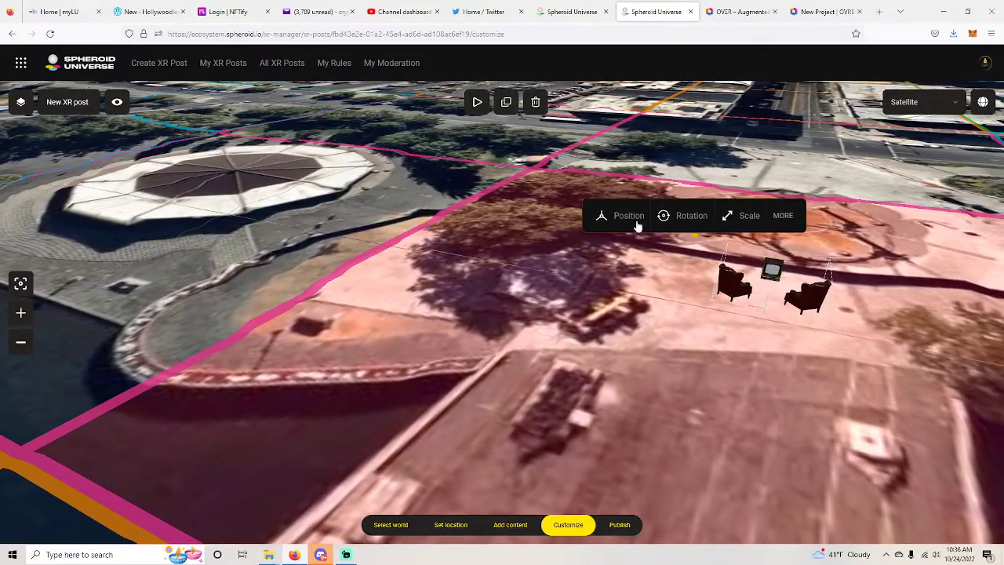
click(629, 217)
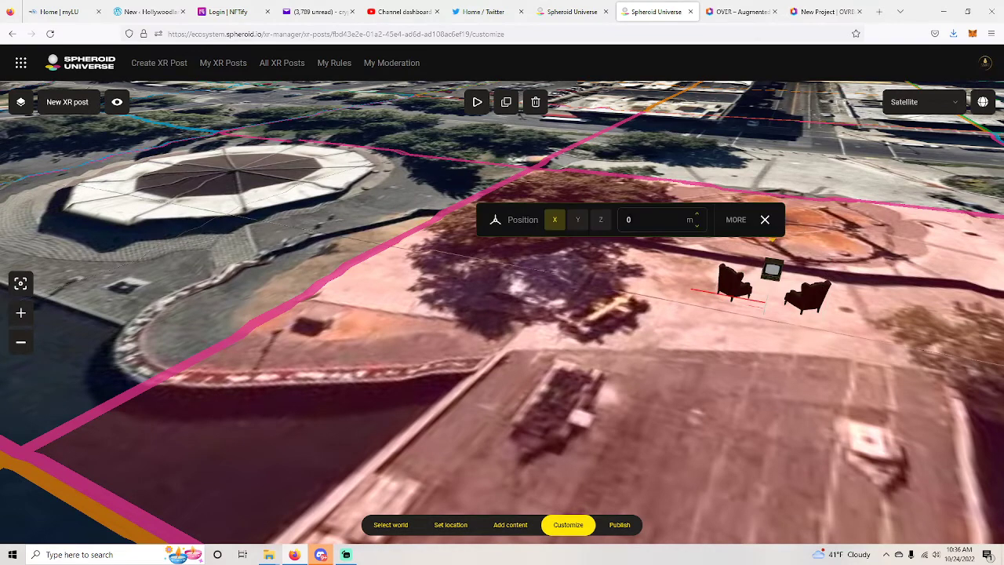
click(737, 220)
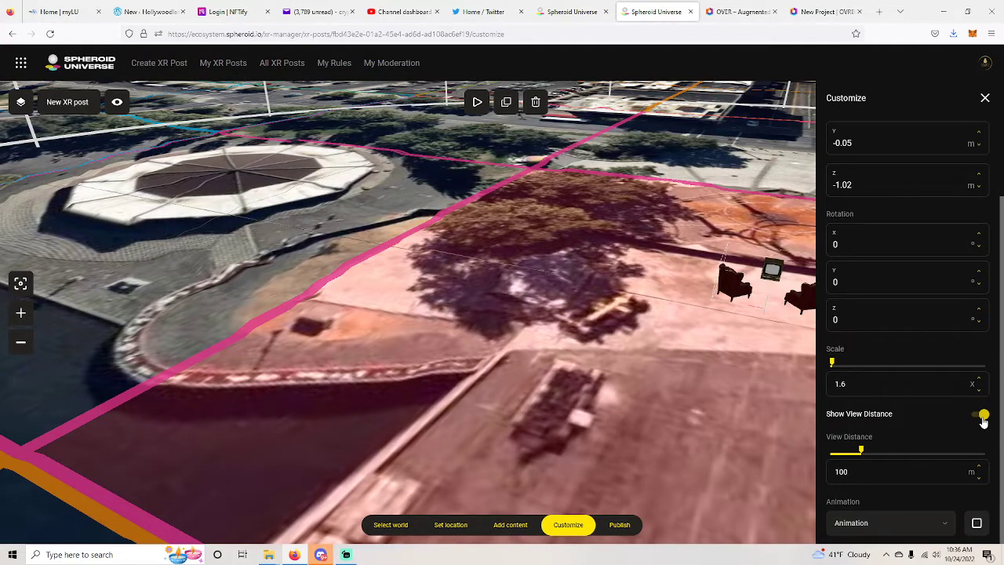
click(985, 99)
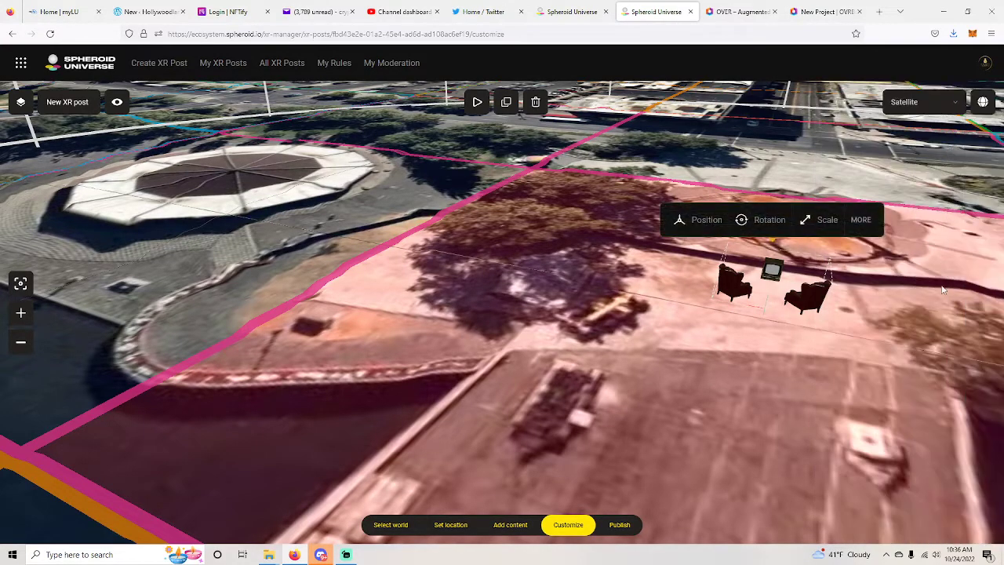
scroll(944, 291, down, 5)
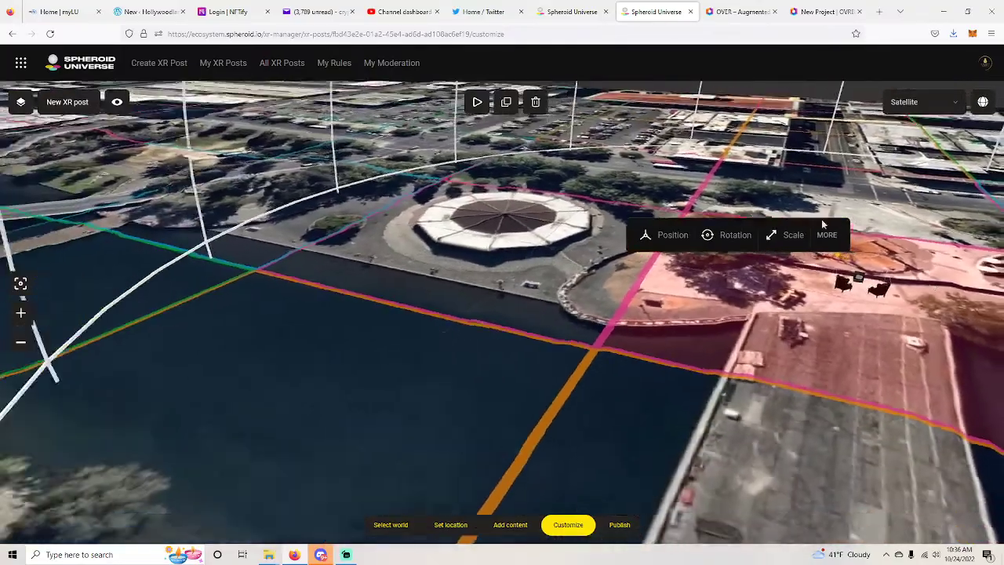
scroll(482, 337, down, 5)
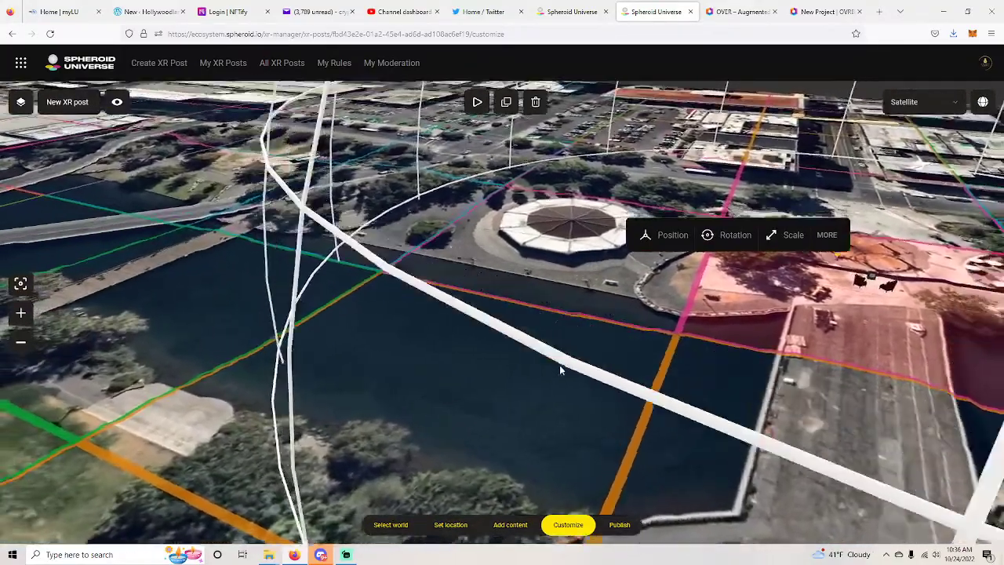
drag(560, 365, 765, 293)
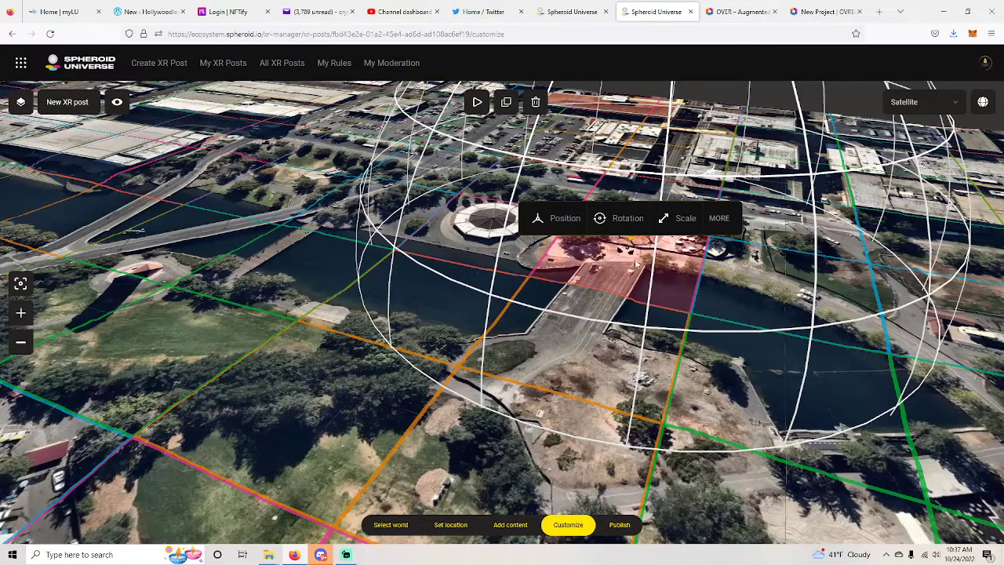
scroll(684, 264, up, 5)
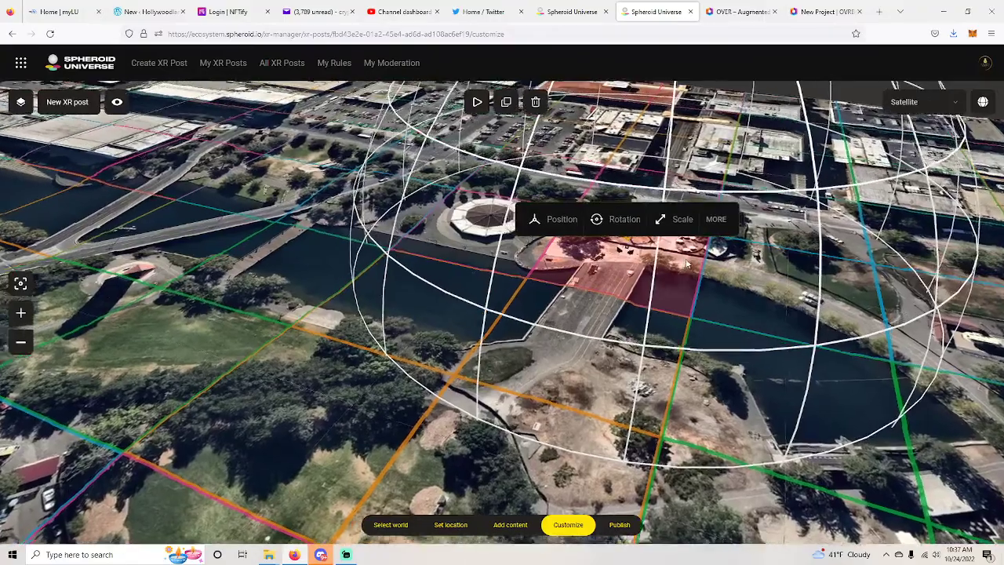
scroll(687, 264, up, 5)
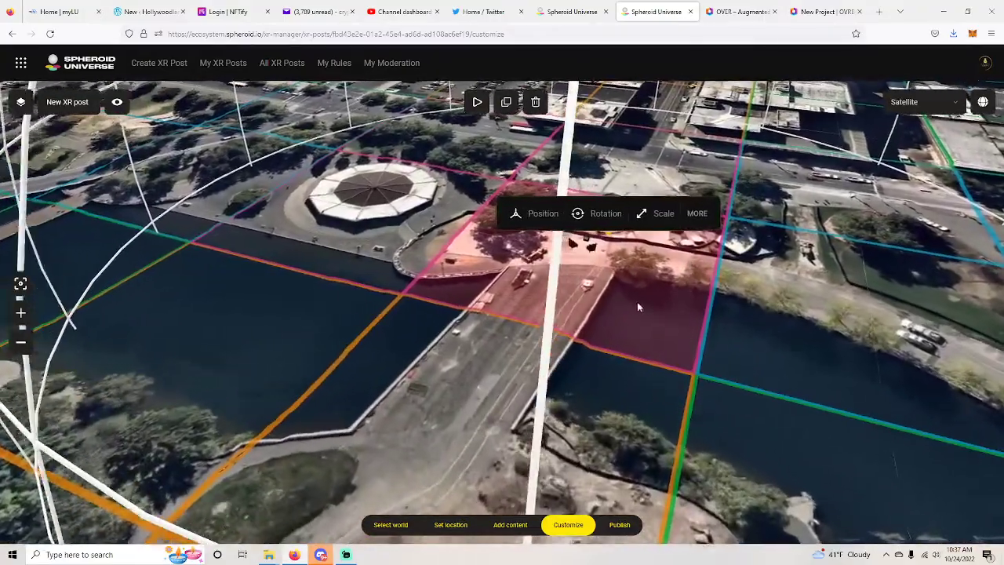
scroll(645, 310, up, 5)
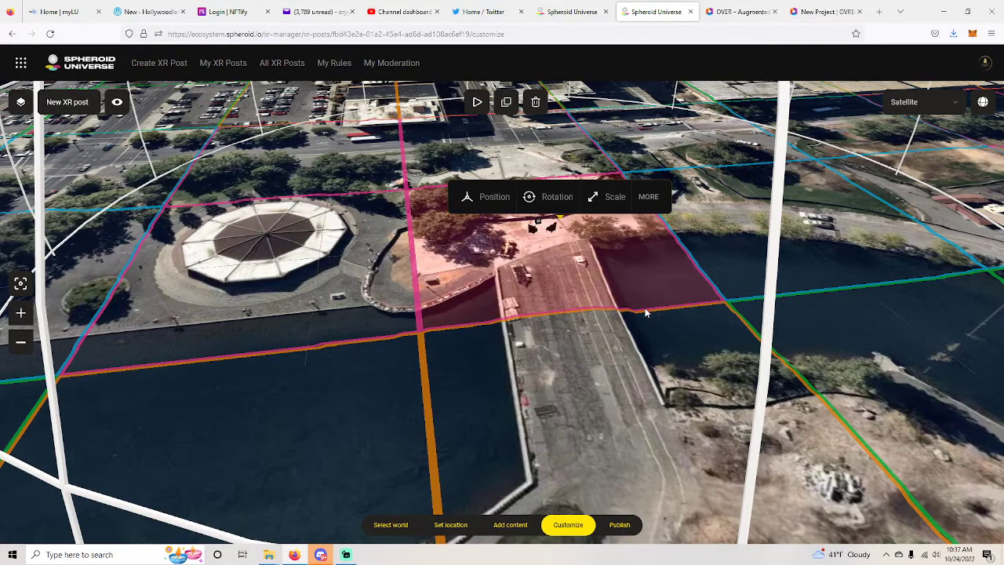
- Publish the chair XR post, then move to the OVER website
click(620, 526)
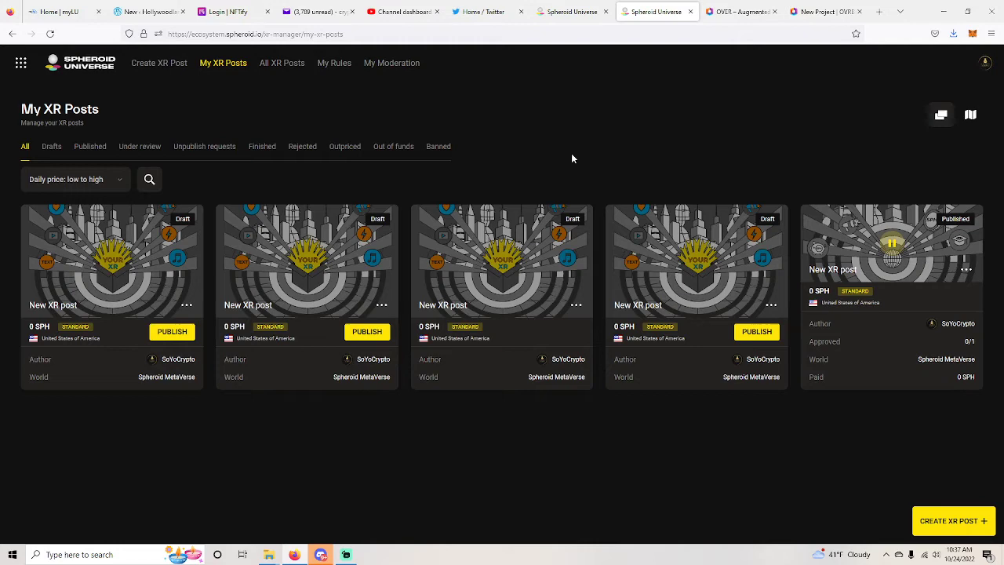
click(745, 13)
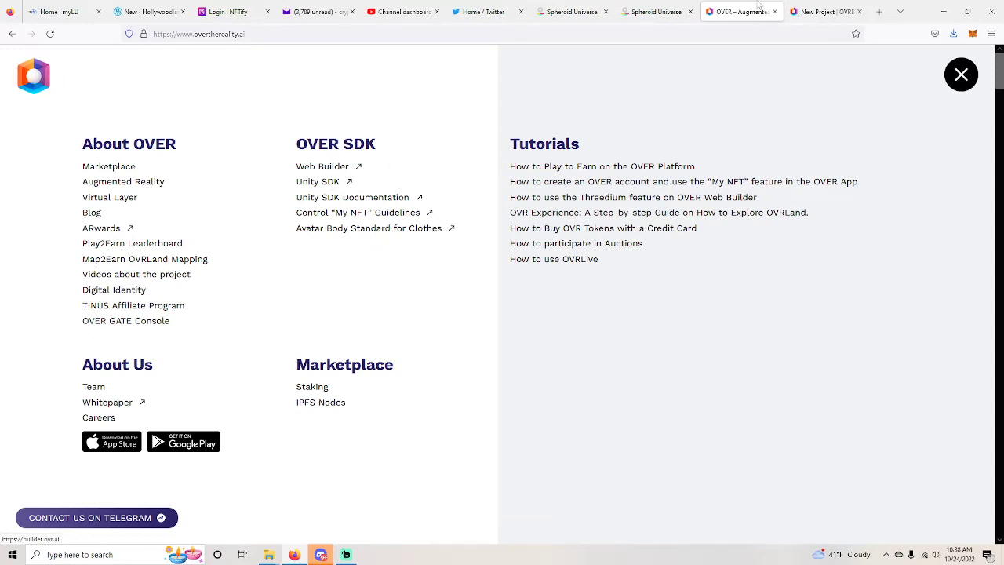
- On the OVER Web Builder Projects page, start a New Project to see the templates
click(336, 168)
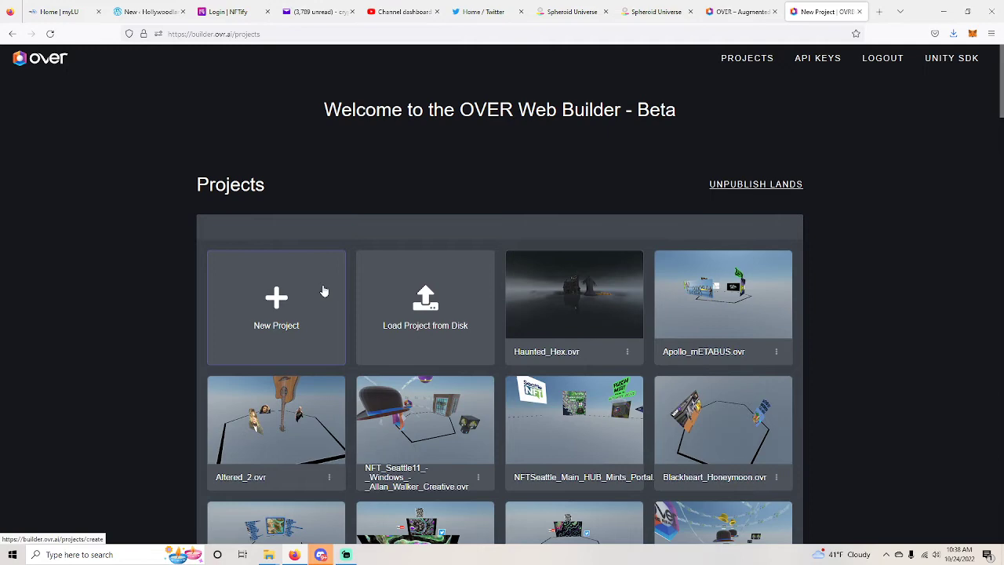
scroll(573, 418, down, 3)
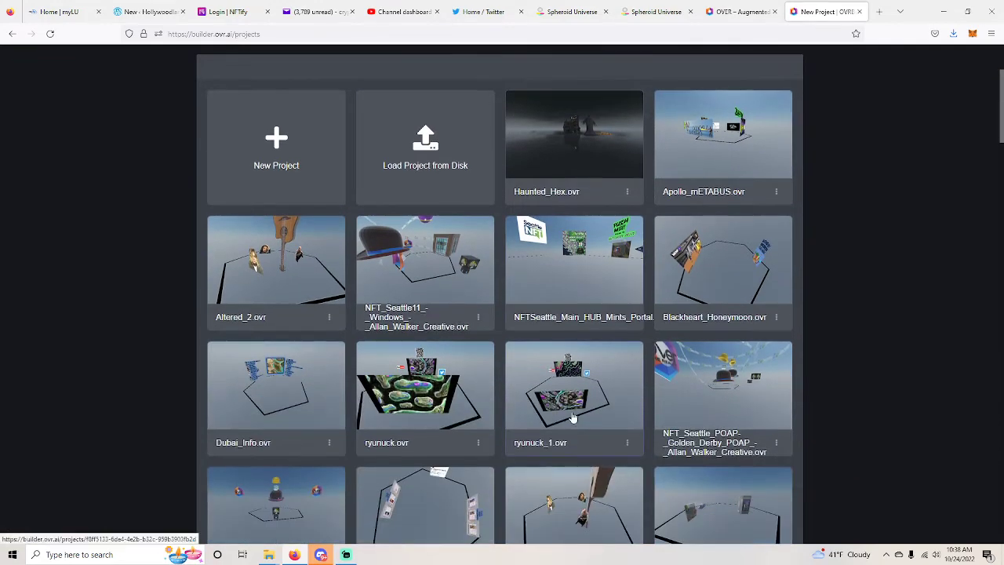
scroll(573, 418, down, 5)
scroll(628, 369, up, 8)
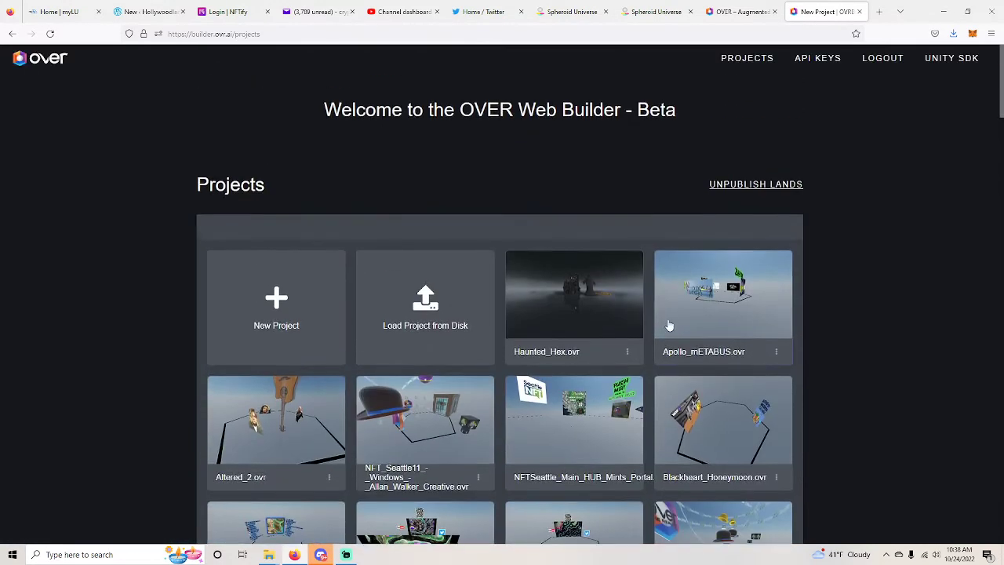
click(274, 304)
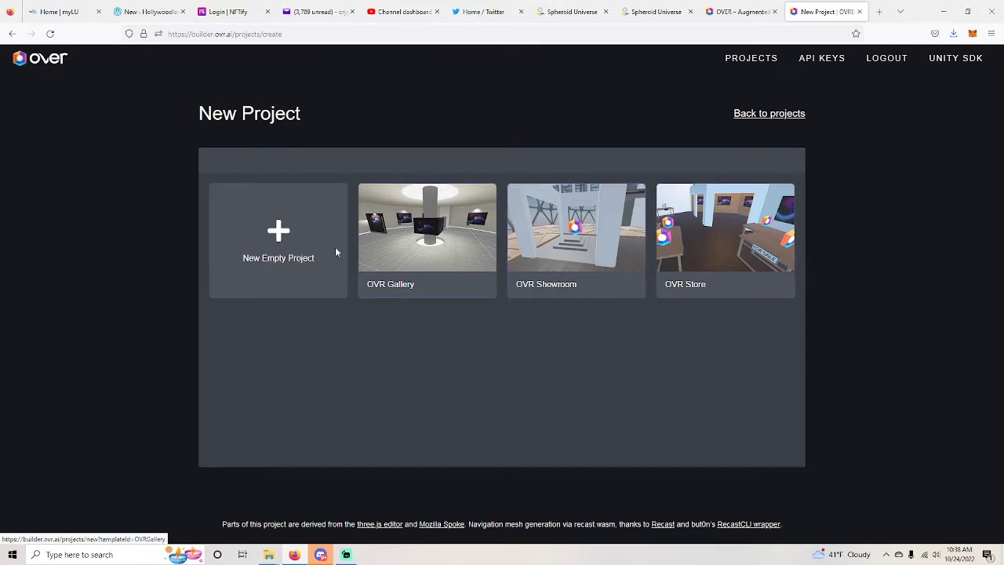
- Start a new empty project and drop a Poap_Dispenser into the viewport
click(281, 237)
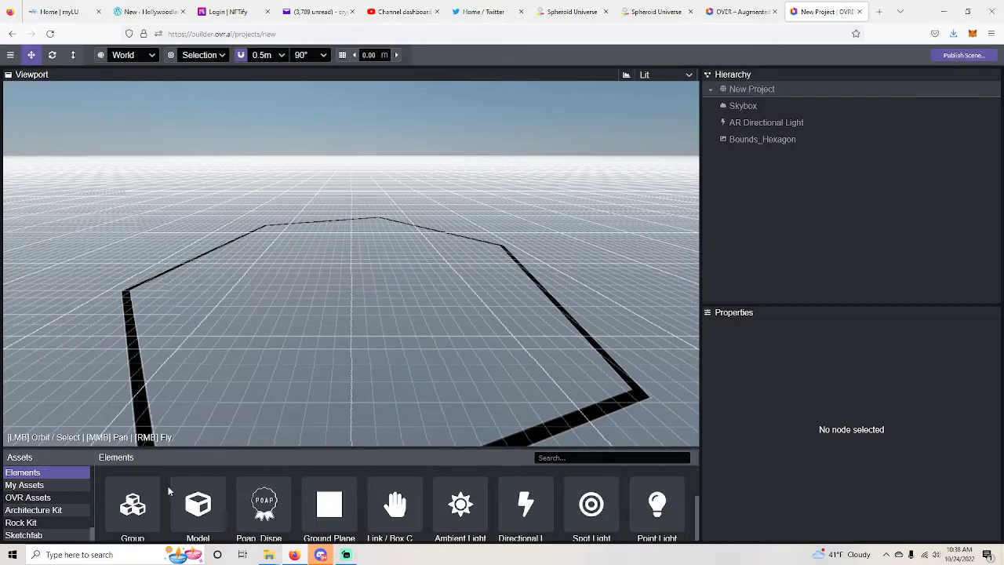
scroll(168, 489, down, 2)
scroll(146, 464, up, 1)
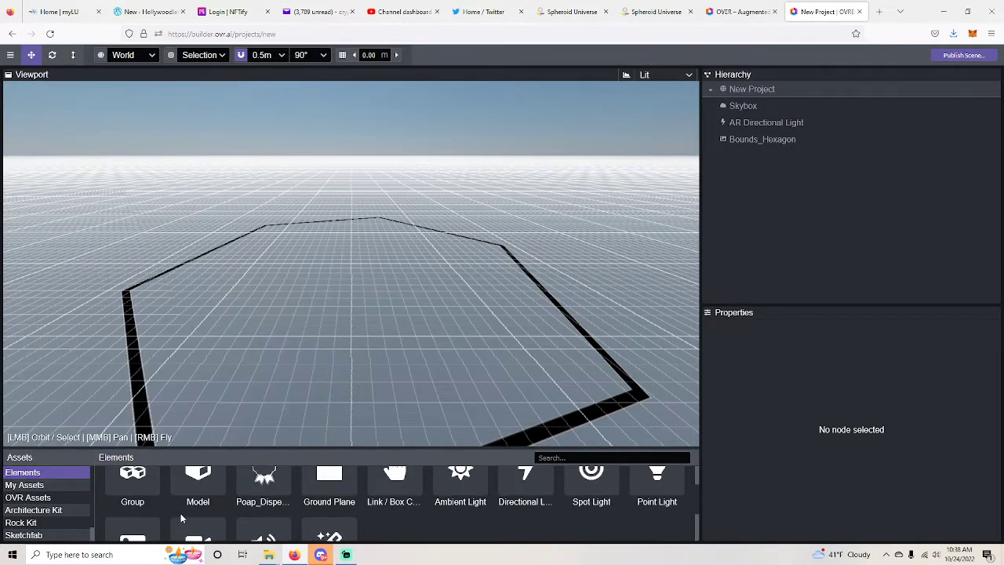
mouse_move(202, 514)
mouse_move(267, 514)
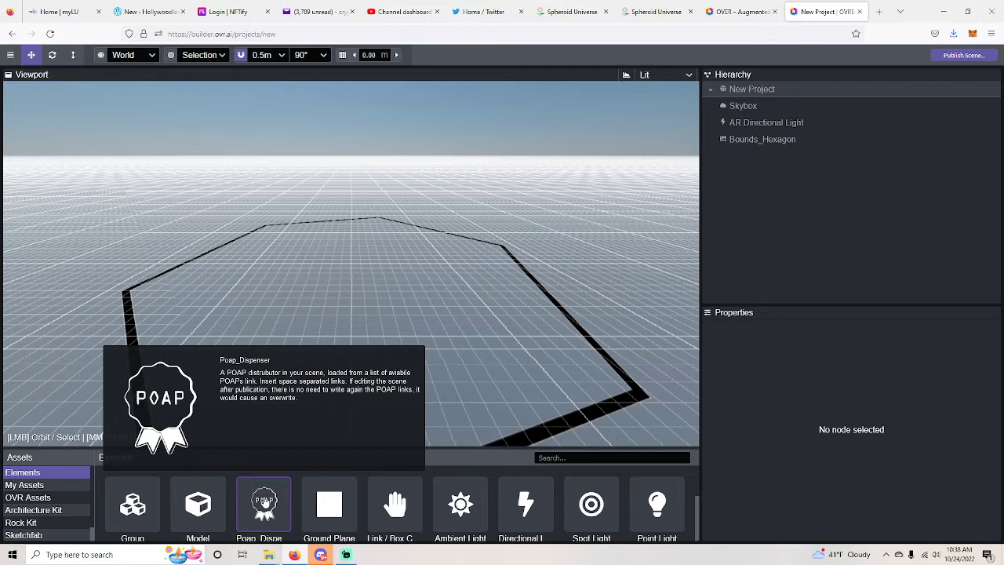
drag(264, 502, 317, 311)
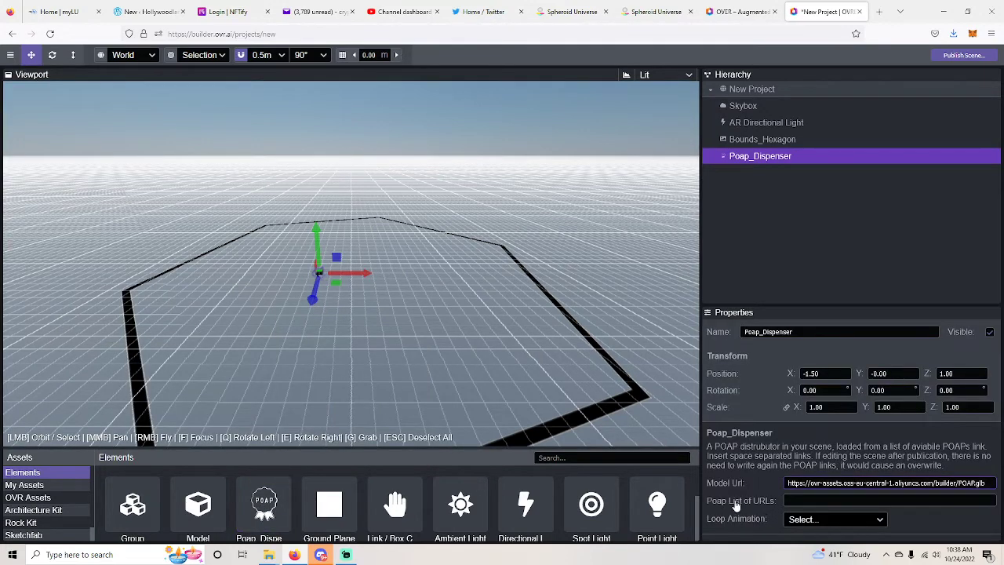
- Set the dispenser's loop animation to Teleport and add a Link / Box Collider
click(807, 501)
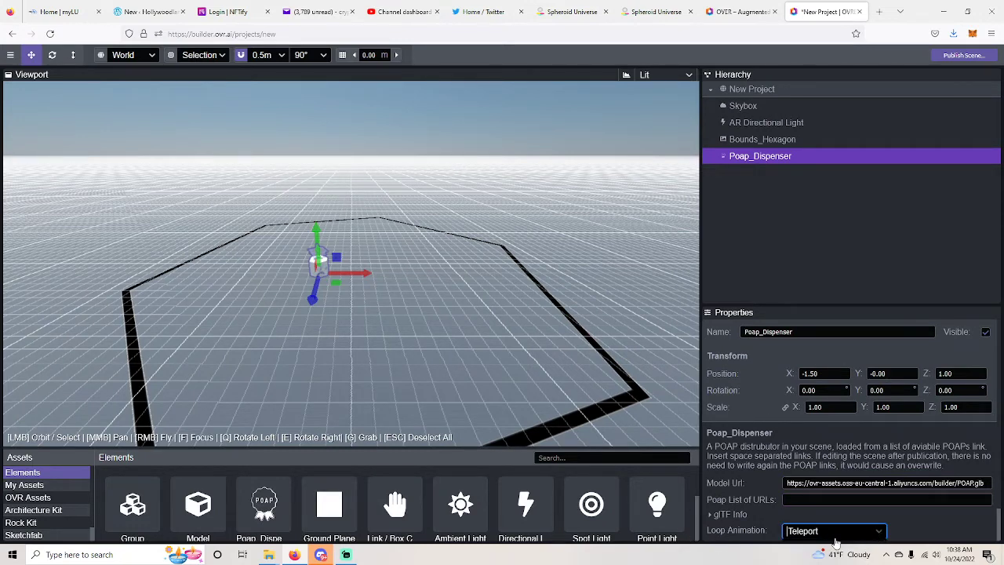
click(877, 532)
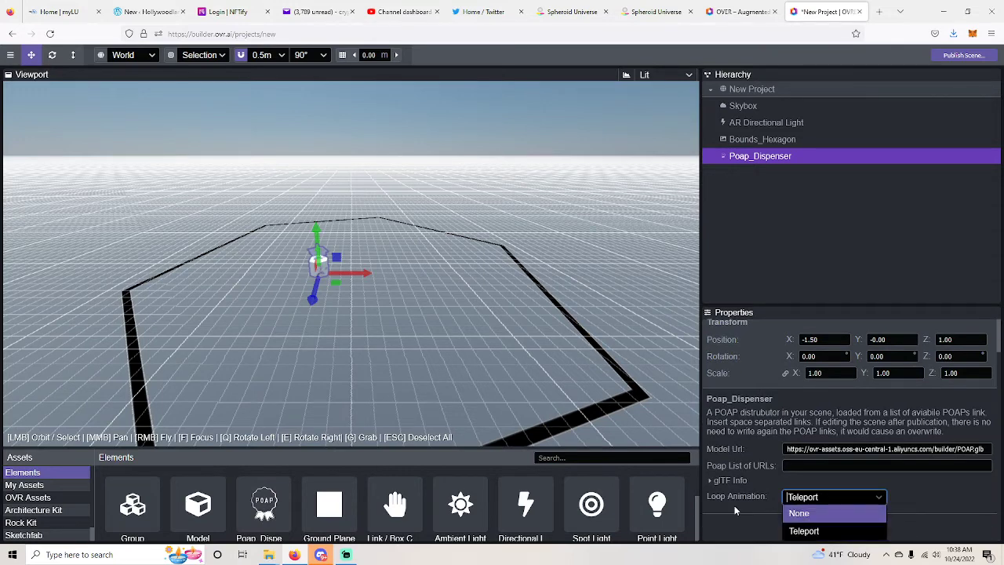
click(926, 510)
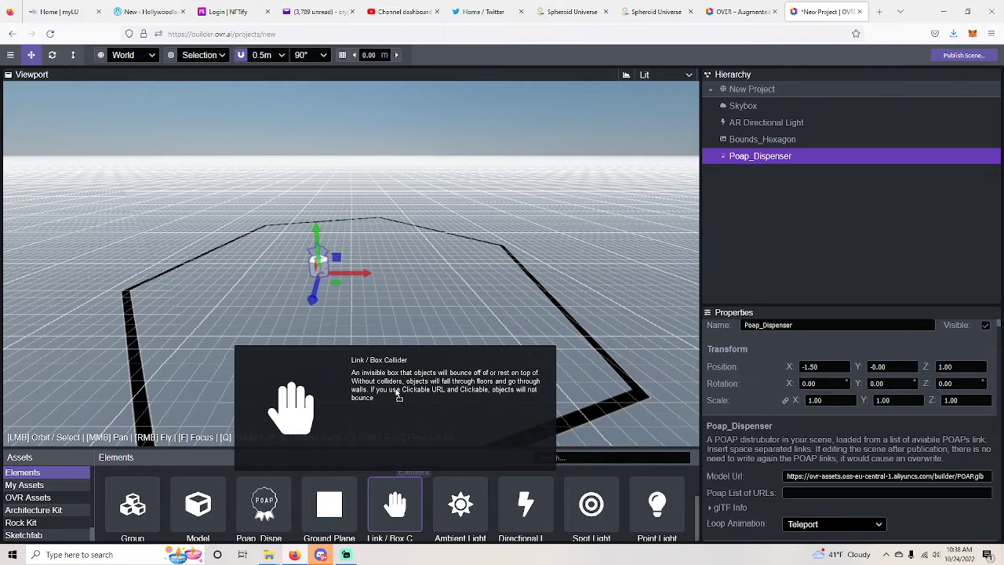
click(398, 518)
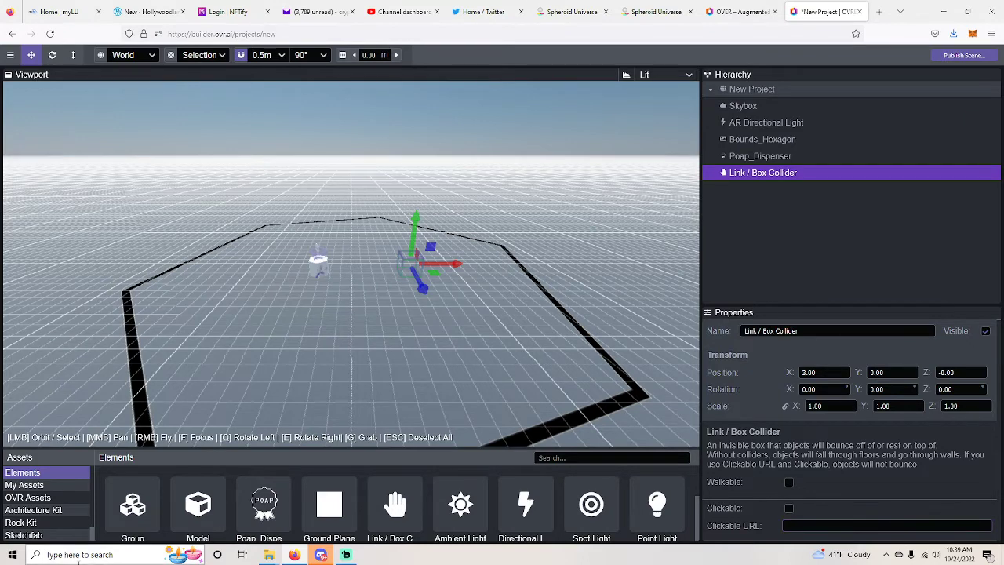
click(31, 486)
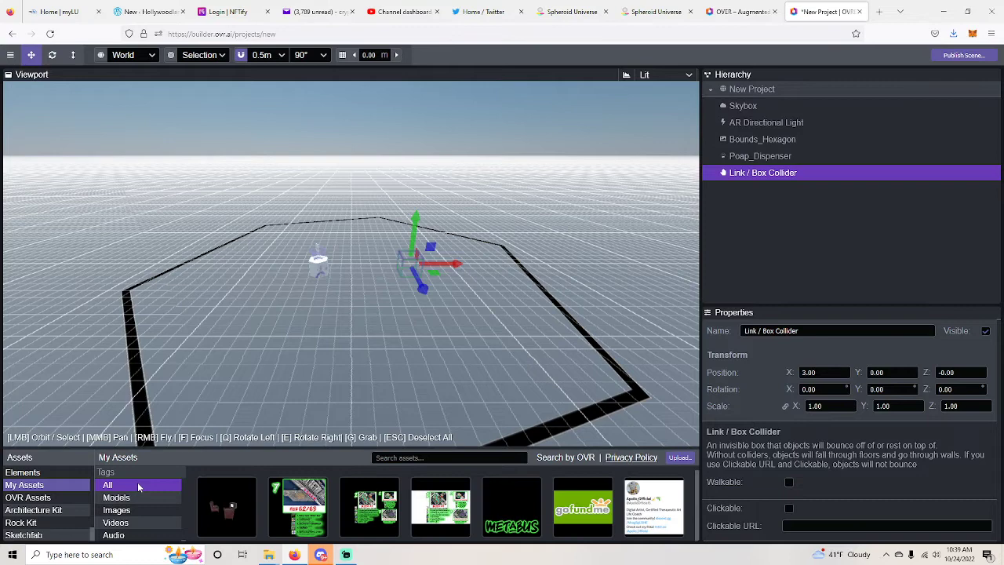
scroll(259, 498, down, 2)
scroll(251, 502, up, 2)
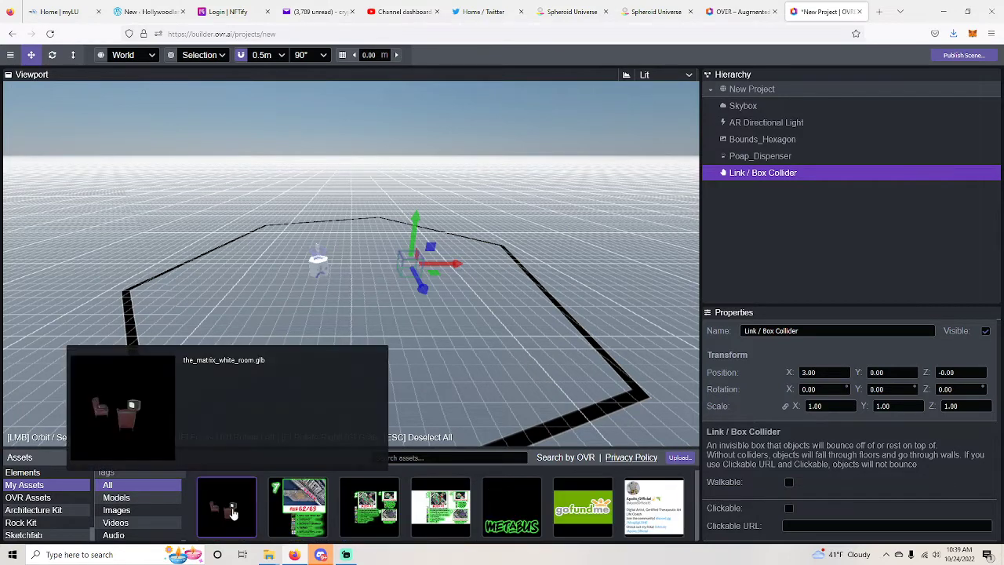
click(233, 512)
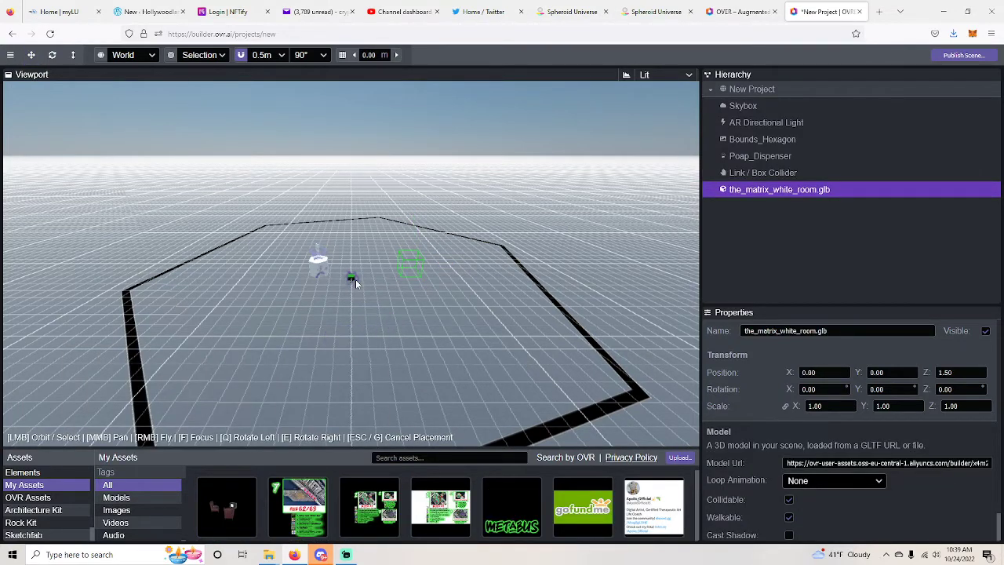
click(355, 284)
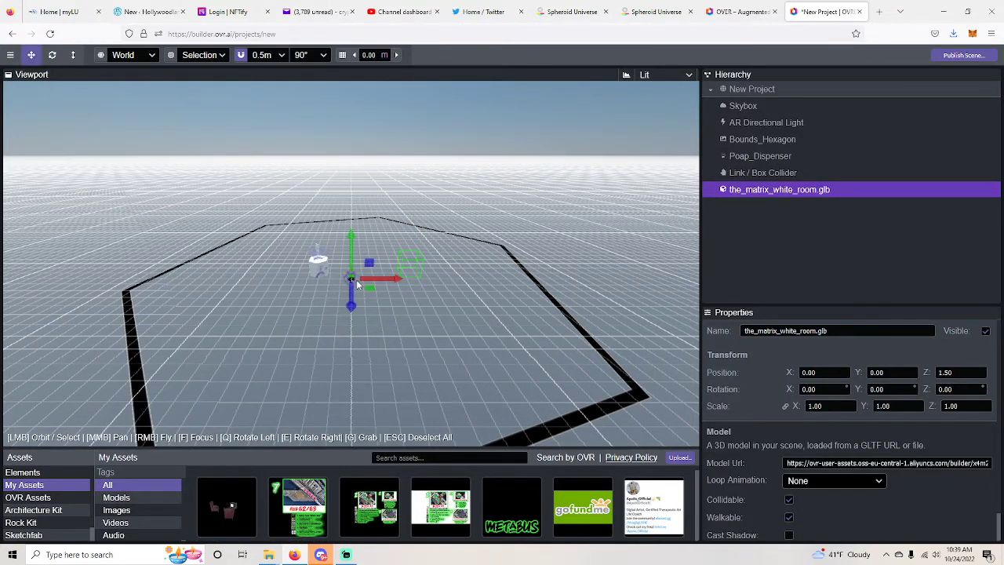
click(791, 175)
key(Delete)
click(774, 157)
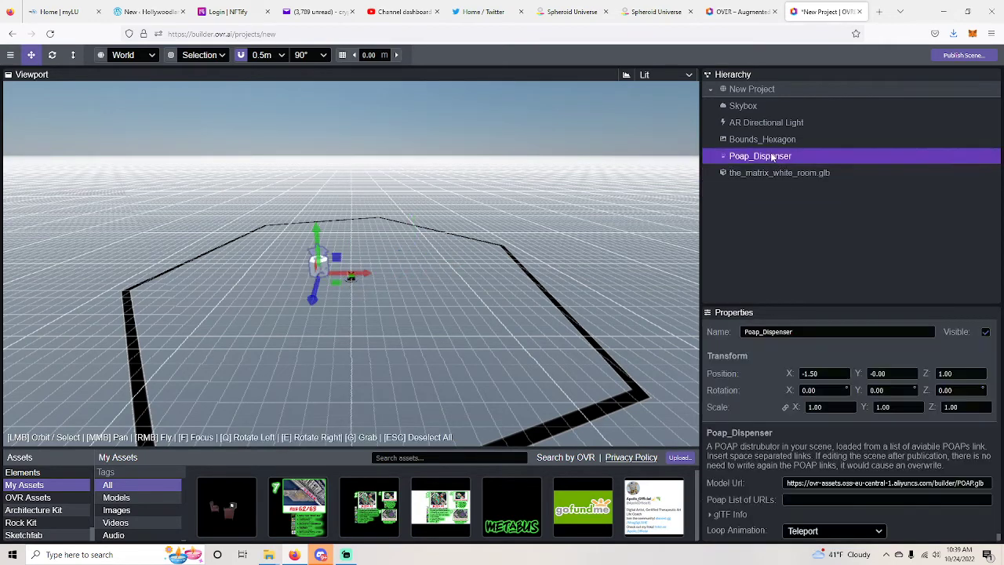
key(Delete)
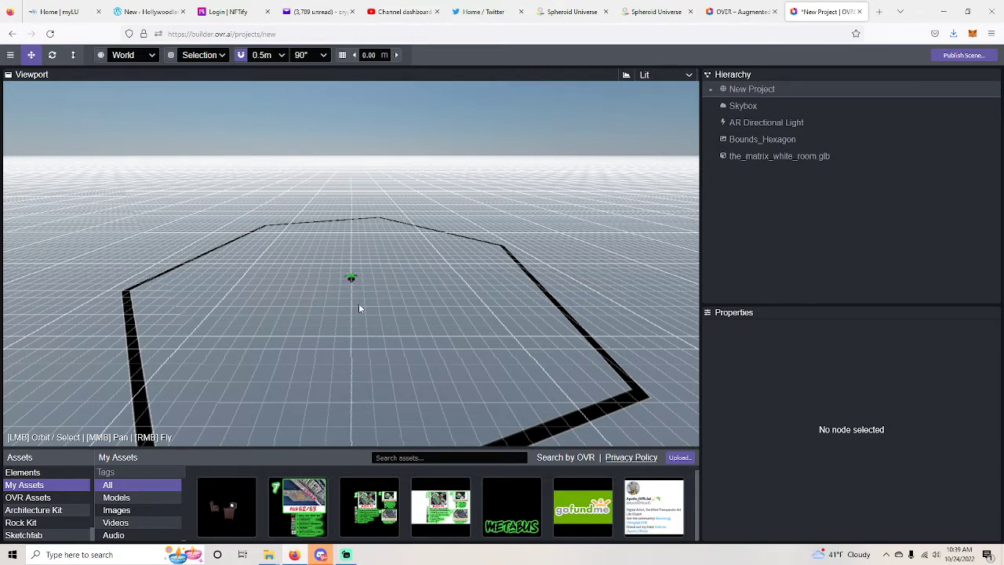
- Select the_matrix_white_room.glb and set its Scale X to 1.6
drag(209, 341, 361, 341)
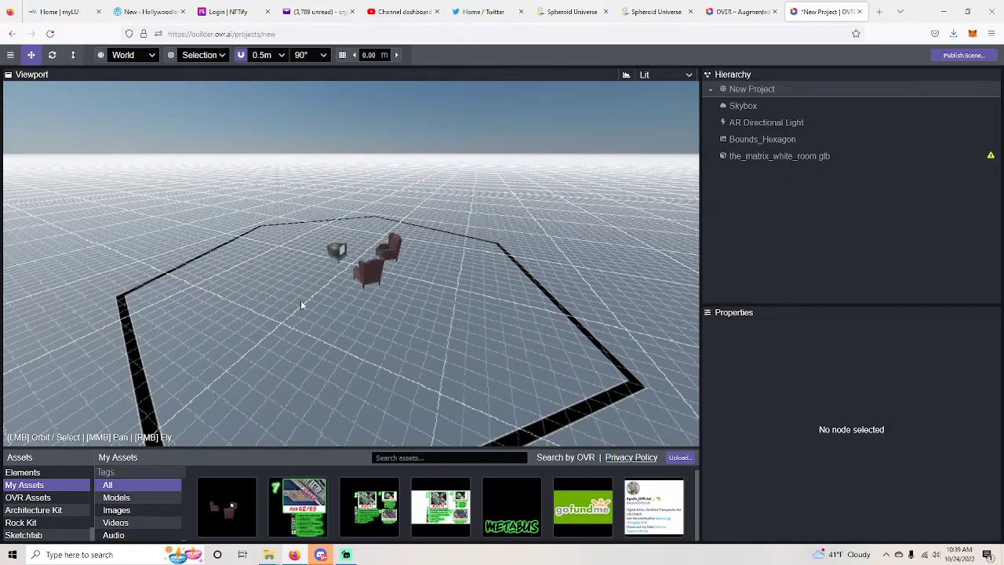
drag(303, 303, 375, 329)
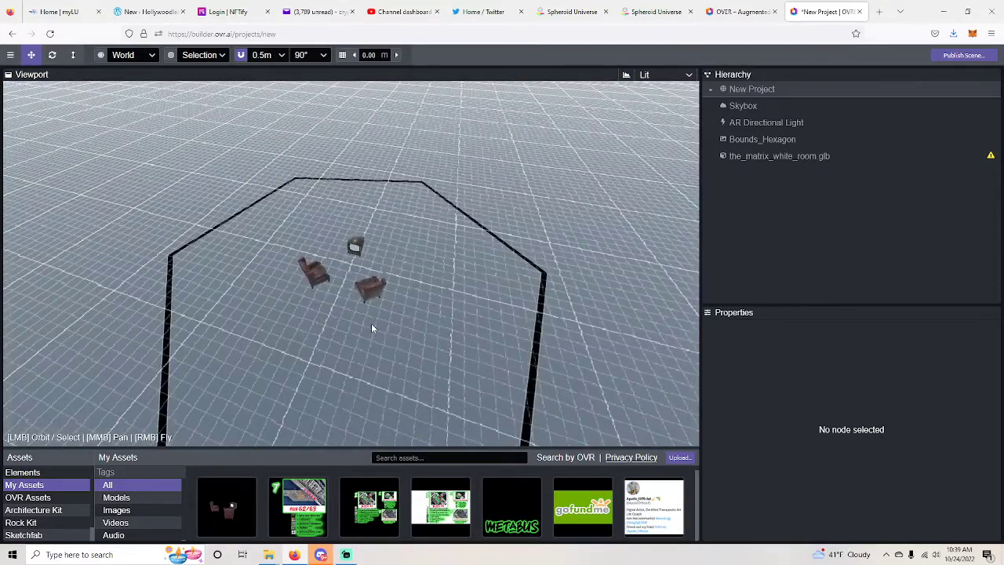
scroll(369, 321, up, 3)
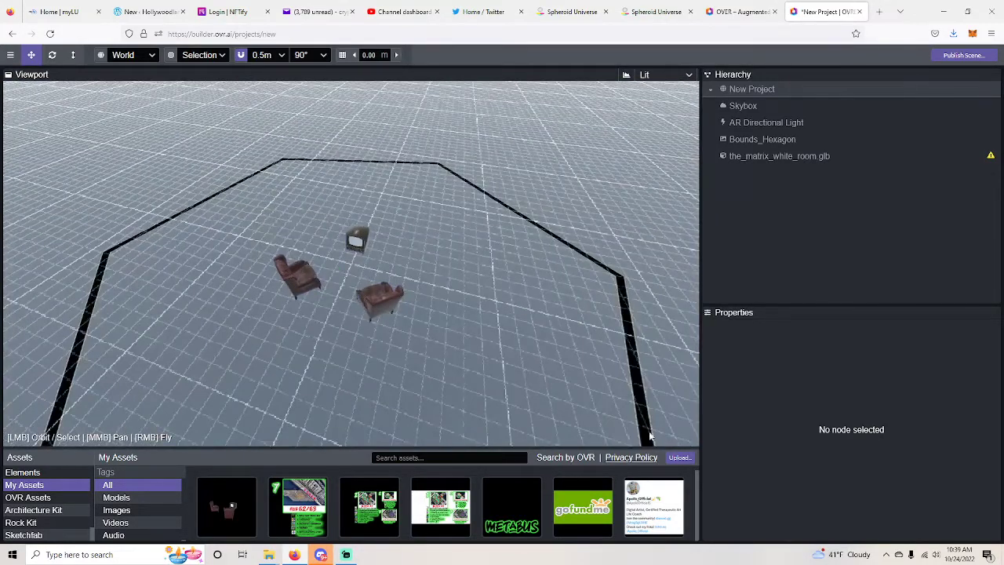
click(649, 437)
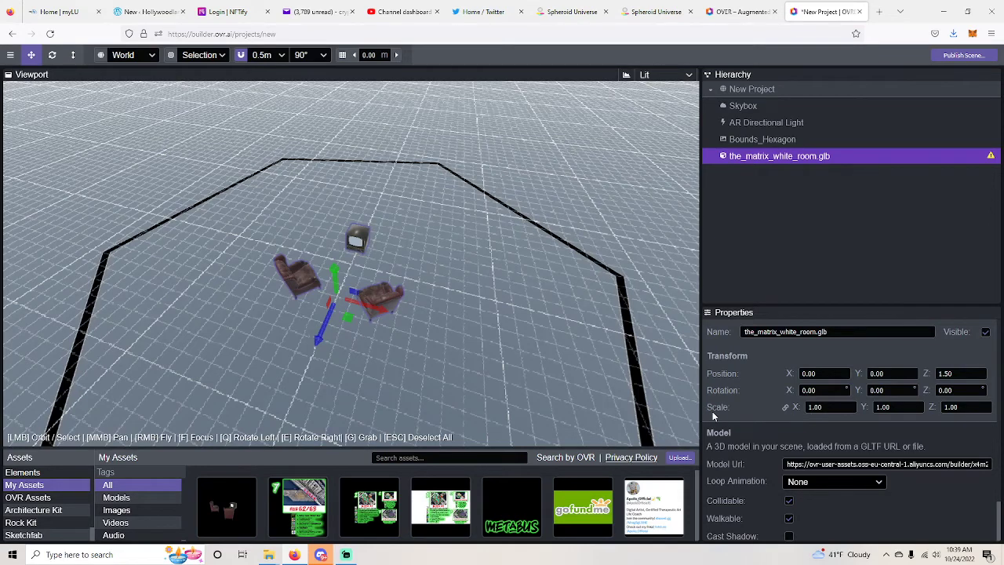
click(824, 407)
text(1.6)
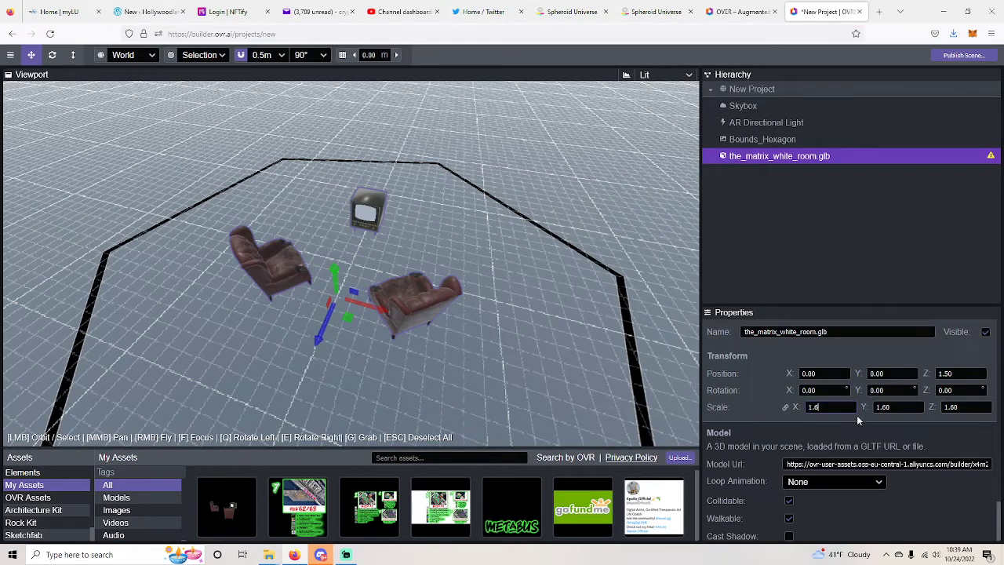
- Set the model's Loop Animation to Animation
scroll(938, 479, down, 1)
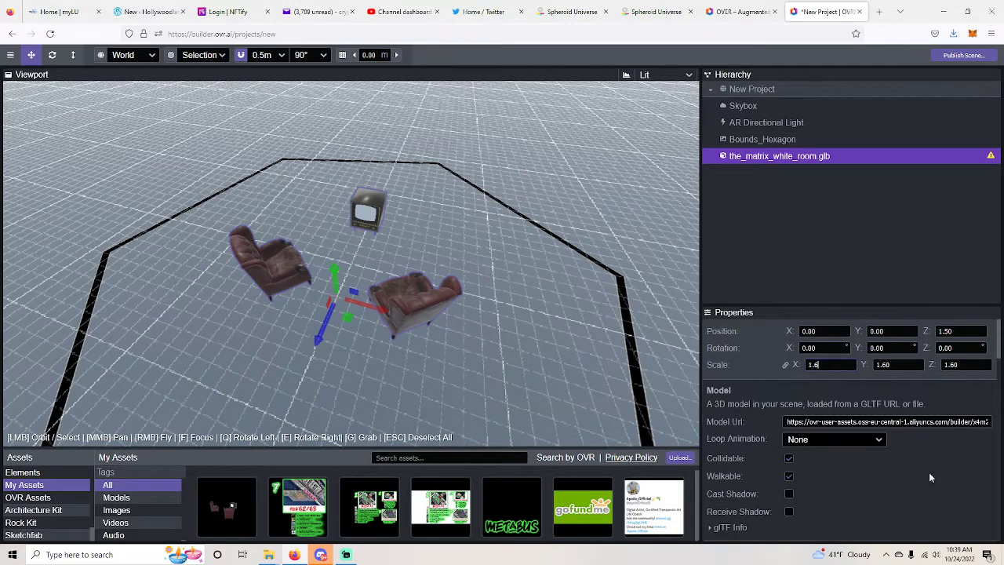
click(823, 440)
click(827, 475)
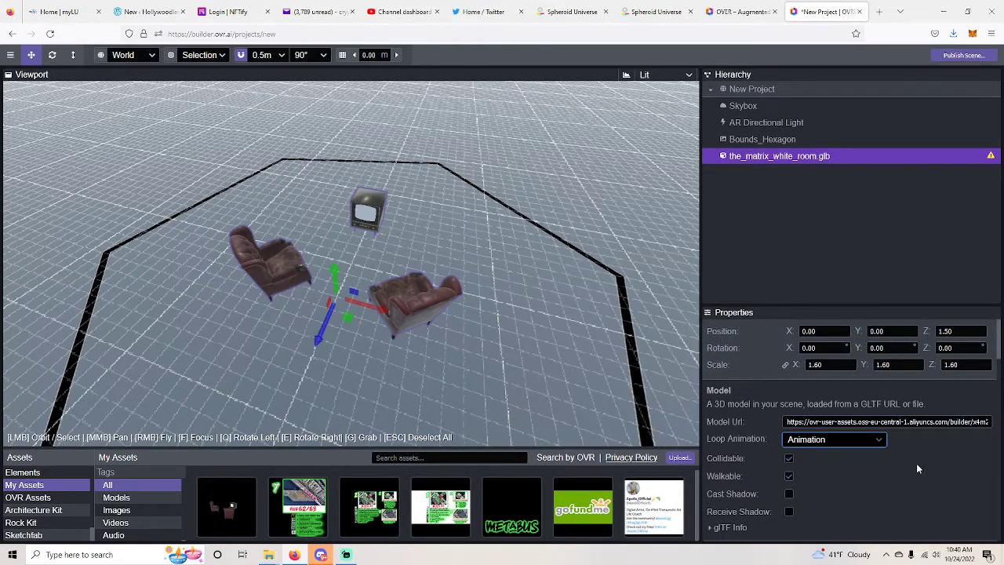
- Select Bounds_Hexagon and bring up the OVR Assets library
scroll(932, 462, up, 1)
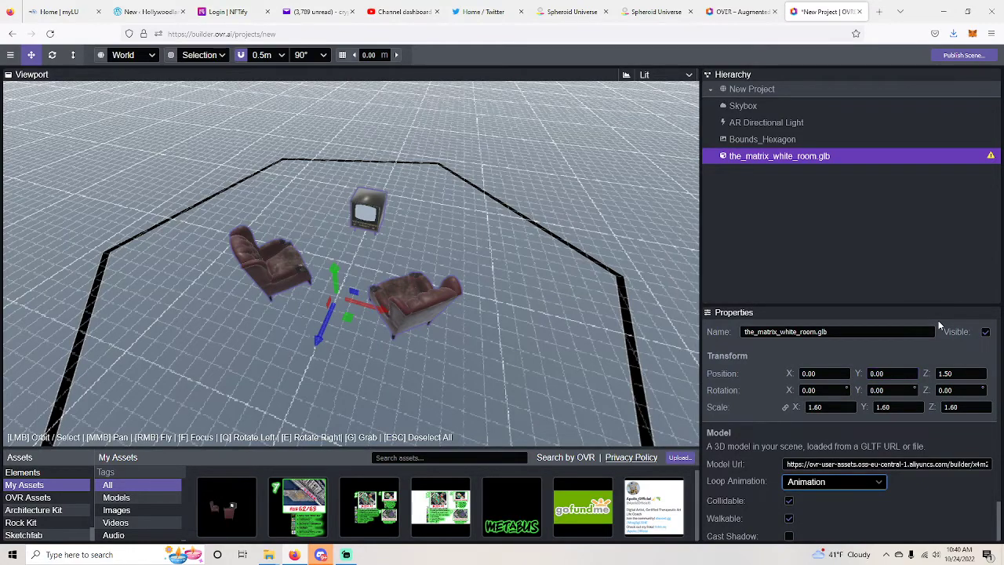
click(404, 381)
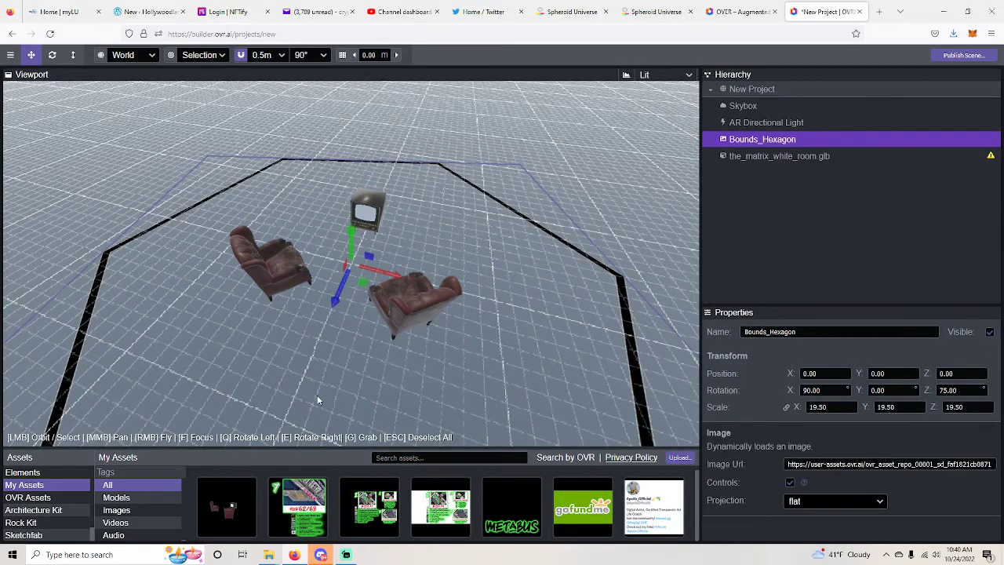
drag(318, 401, 253, 379)
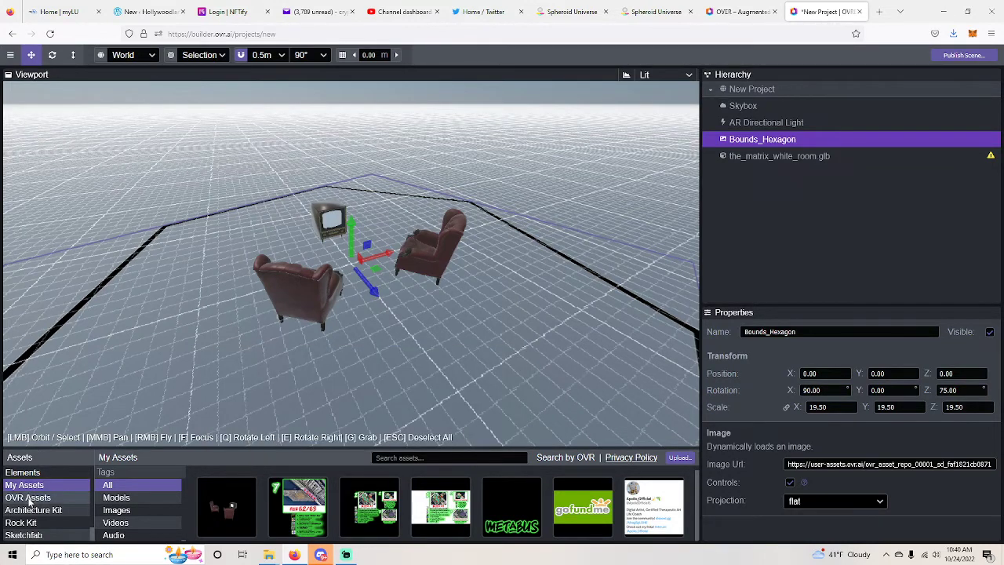
click(26, 499)
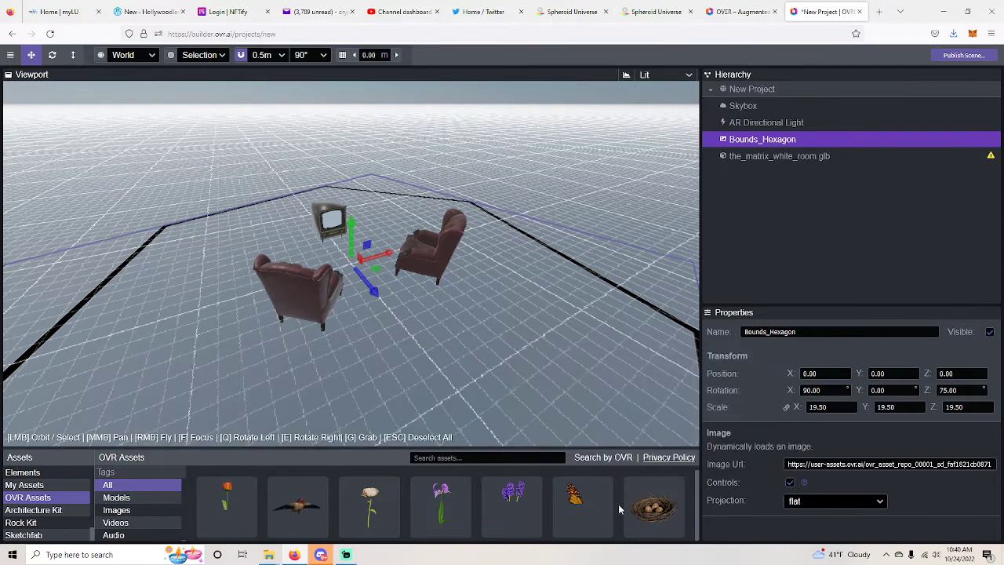
- Browse the OVR Assets, Architecture Kit and Sketchfab libraries, ending on the NFT collection
scroll(620, 509, down, 1)
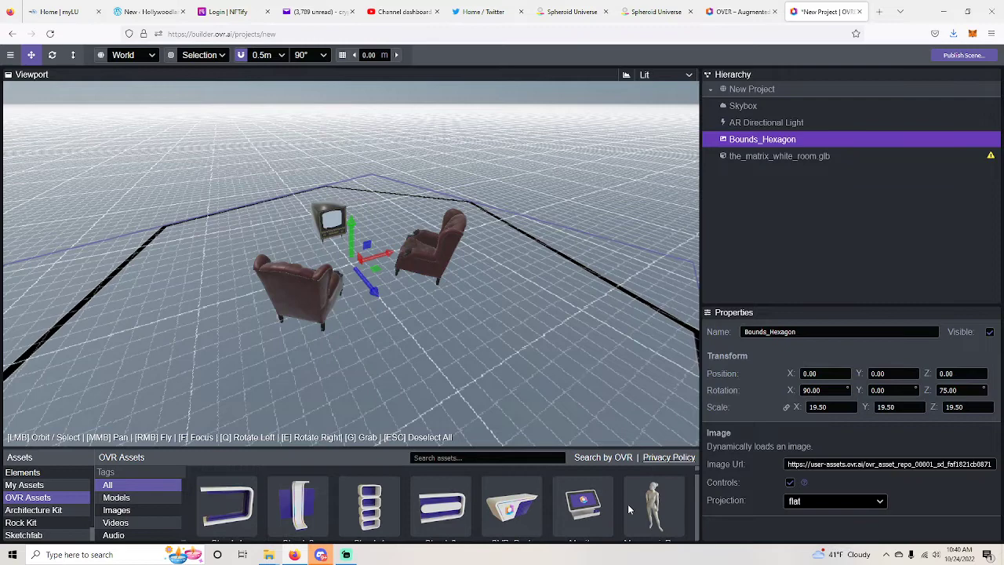
scroll(628, 504, down, 1)
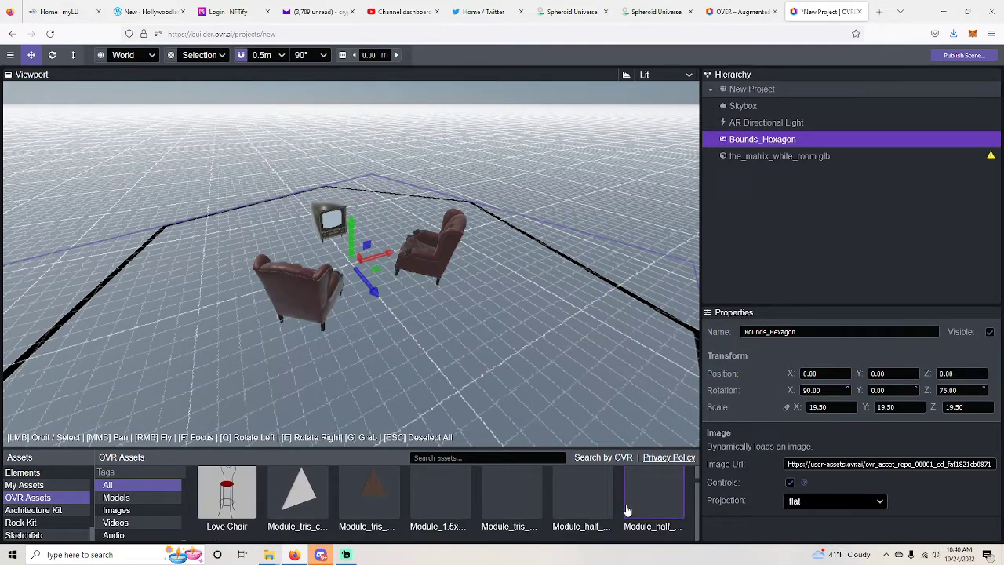
scroll(620, 510, down, 1)
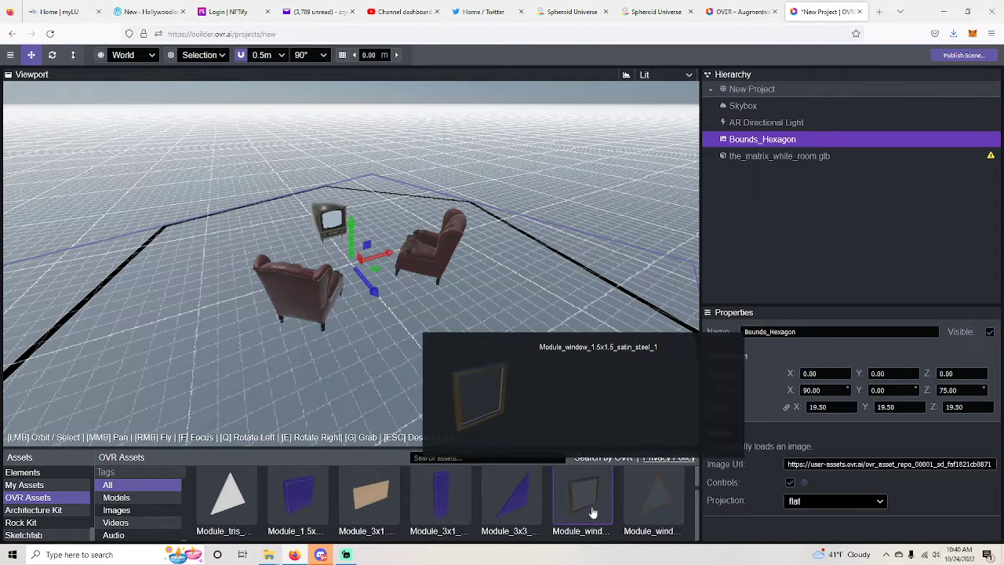
scroll(593, 512, down, 1)
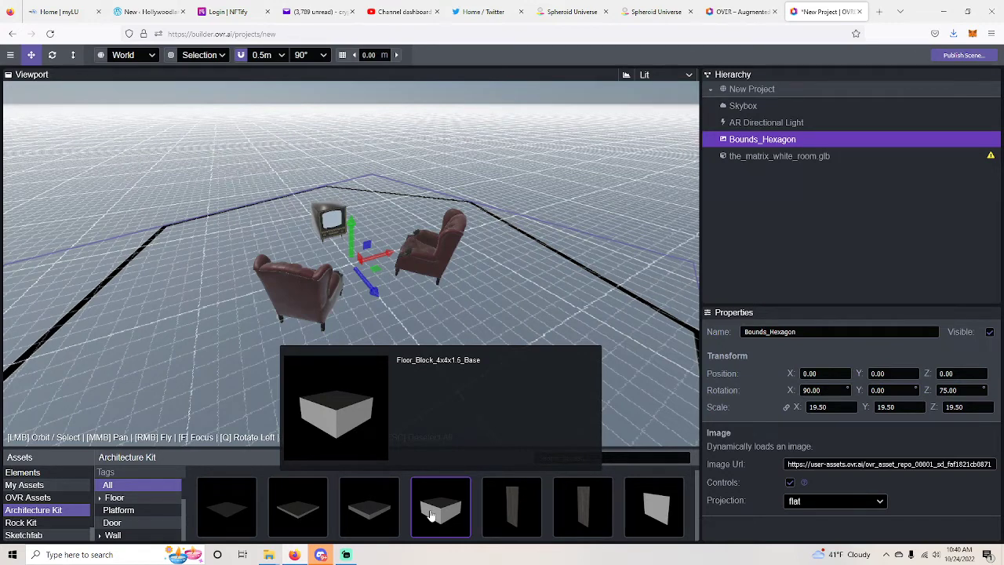
scroll(430, 515, down, 3)
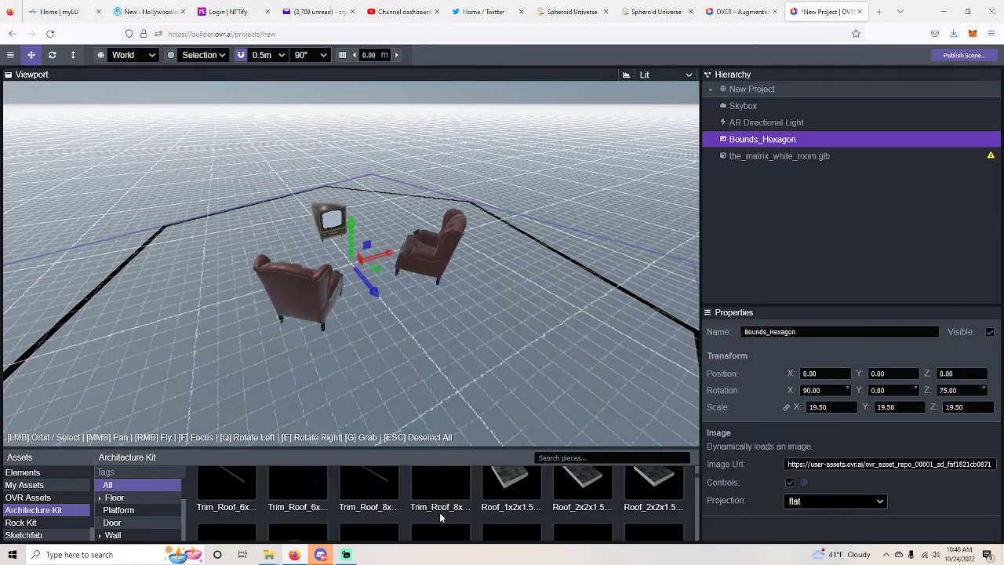
click(14, 534)
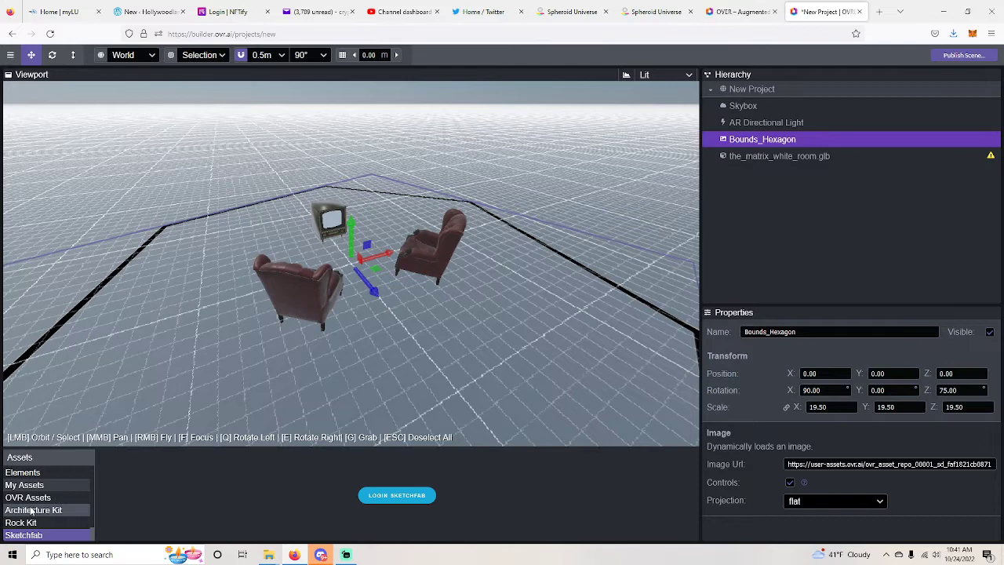
scroll(23, 518, down, 1)
click(14, 535)
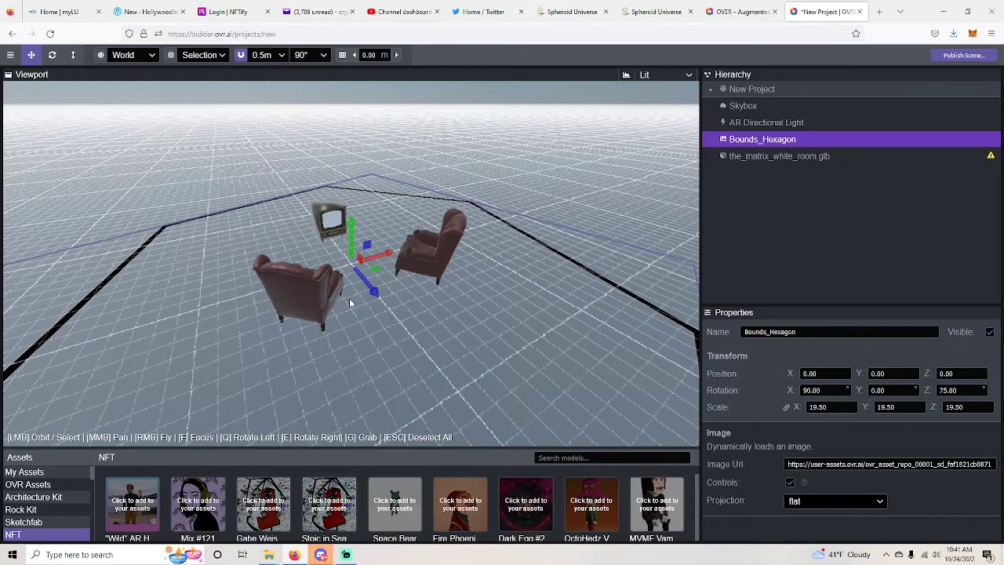
- Search 'spokane' on the OVER Marketplace map and zoom into the Spokane, Washington land hexes
key(ctrl+shift+Tab)
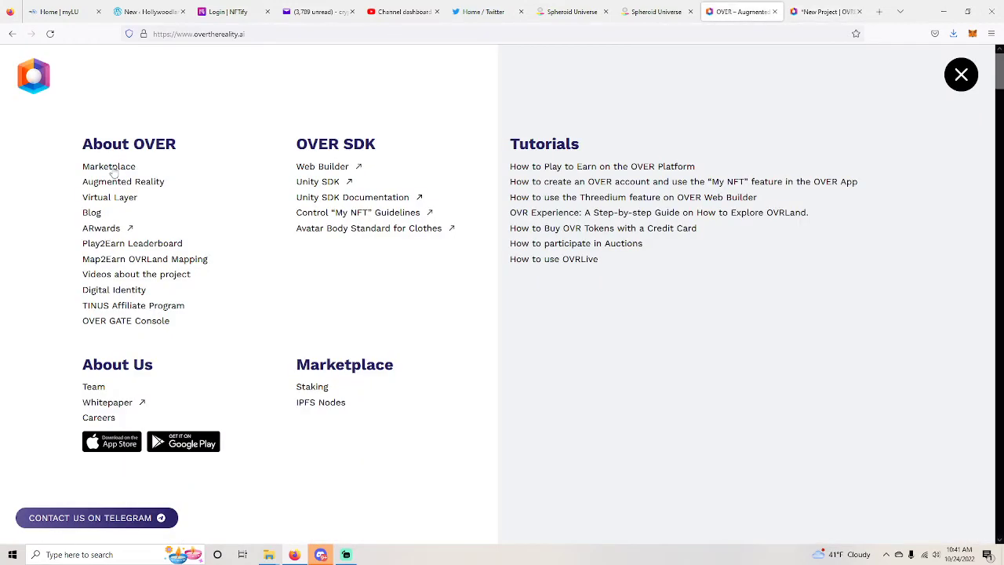
click(662, 186)
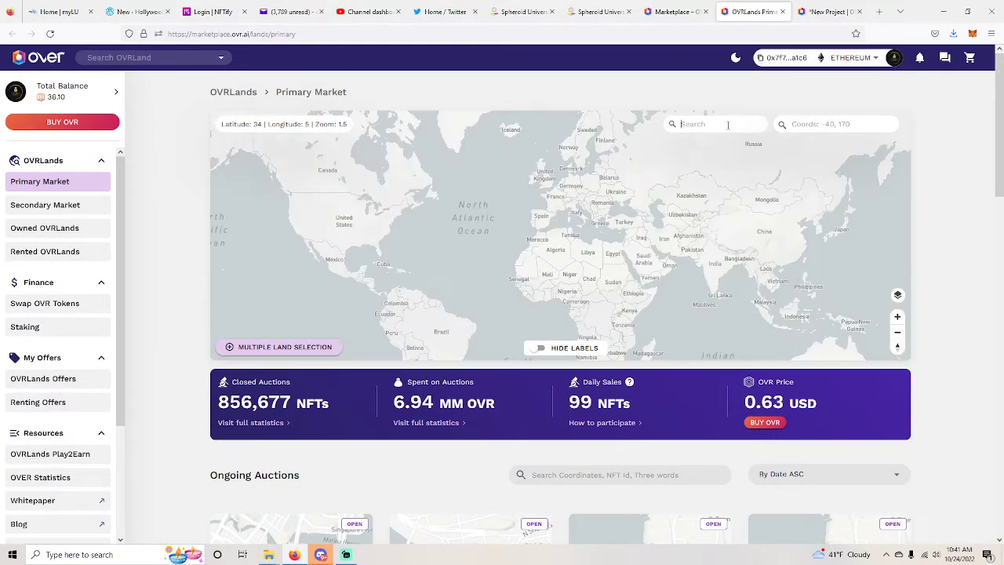
text(spok)
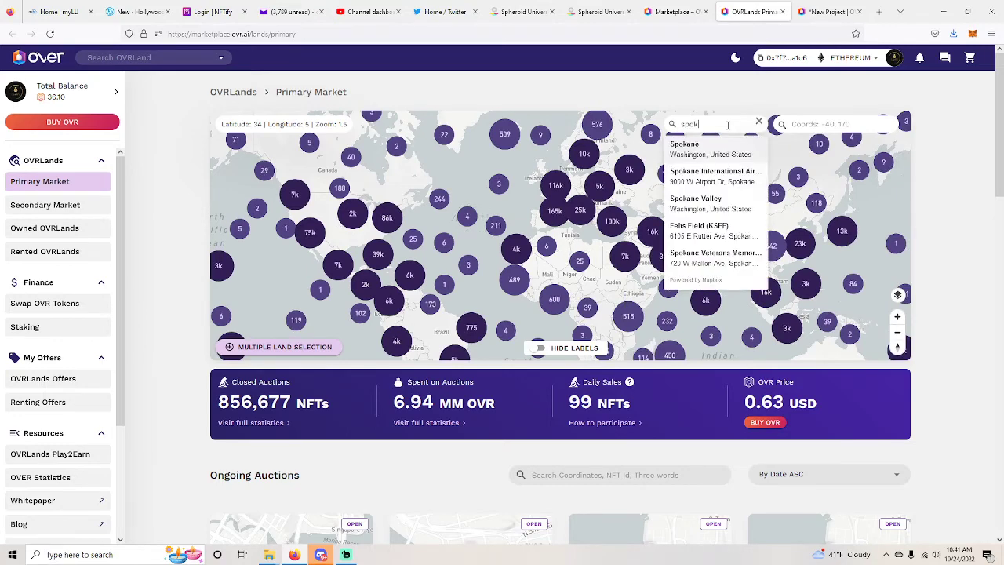
text(ane)
click(683, 149)
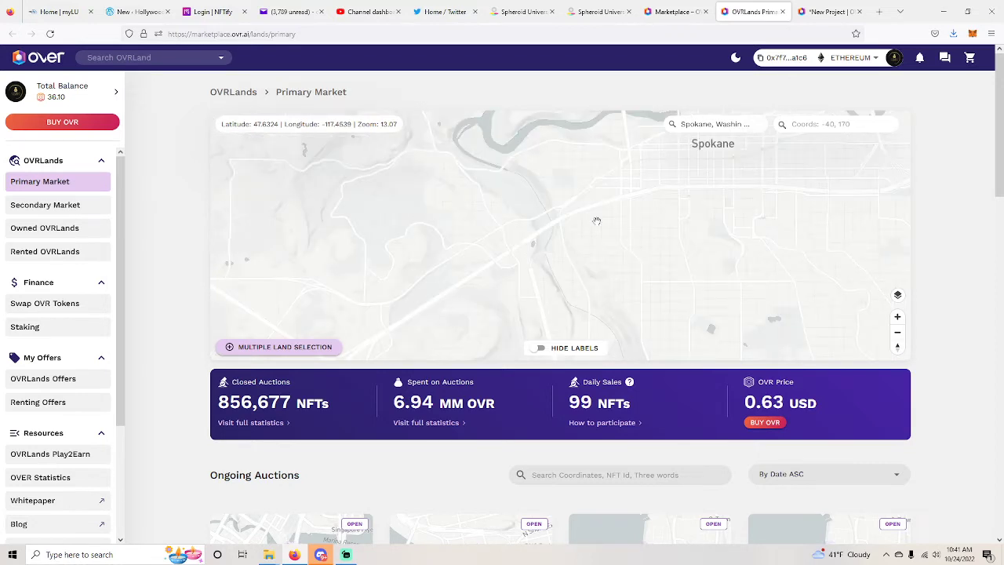
scroll(596, 221, up, 3)
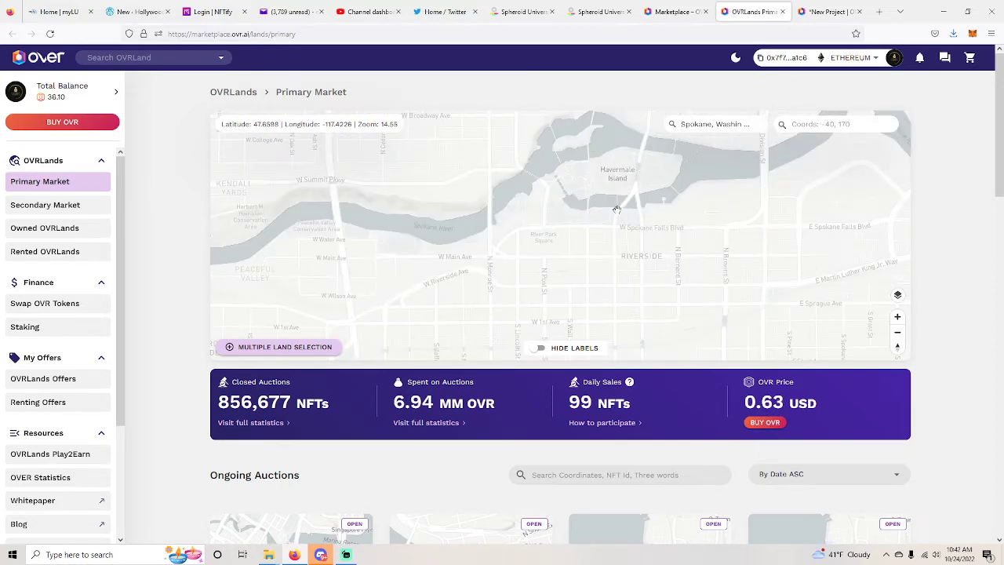
scroll(617, 208, up, 6)
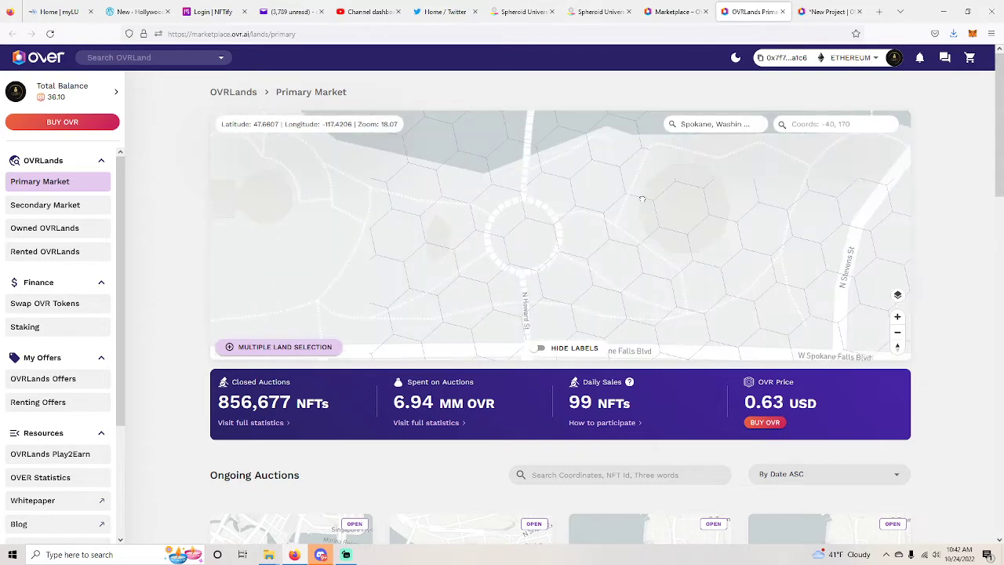
drag(642, 199, 689, 201)
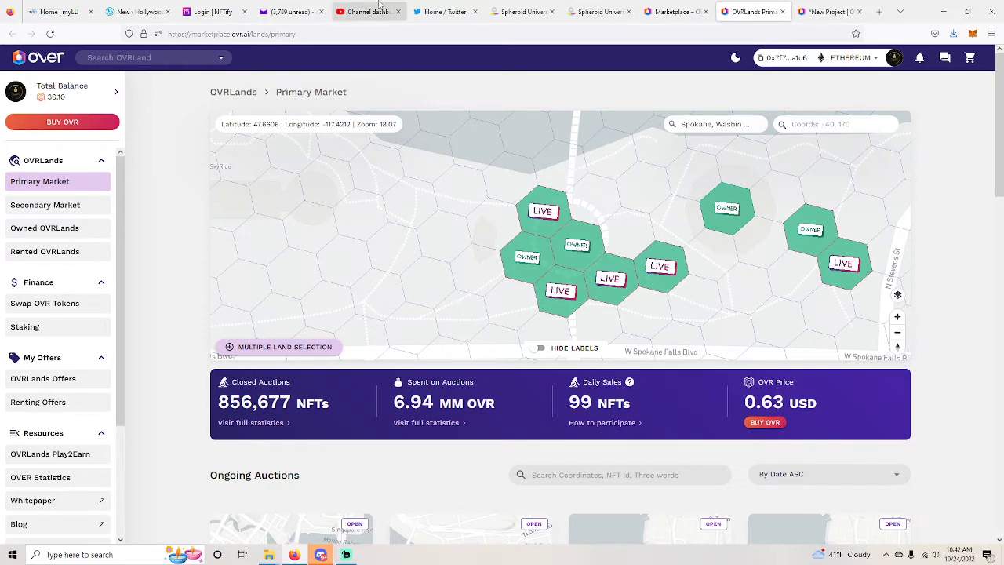
- Leave the Spheroid Universe post preview for the OVER Marketplace welcome page
click(529, 12)
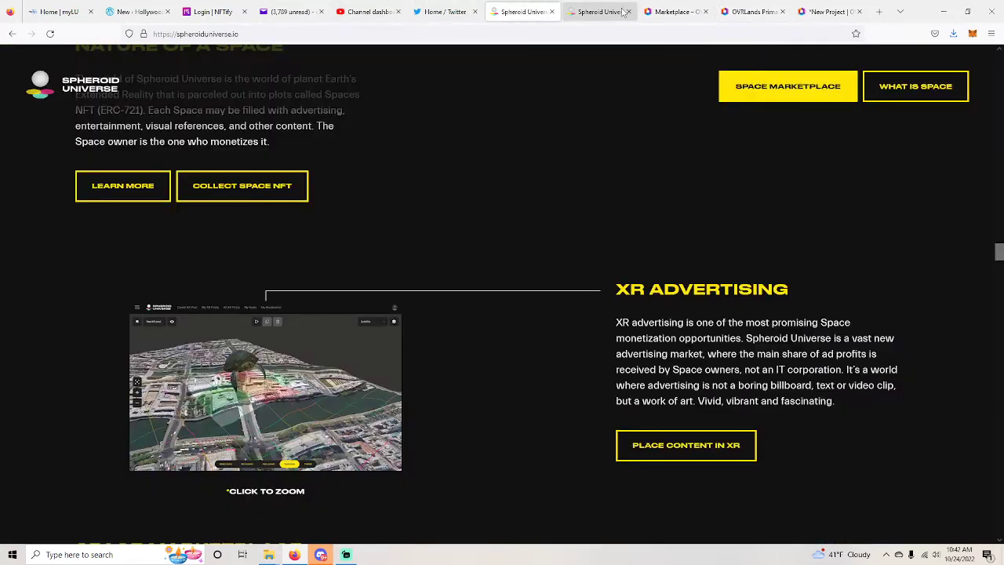
click(587, 12)
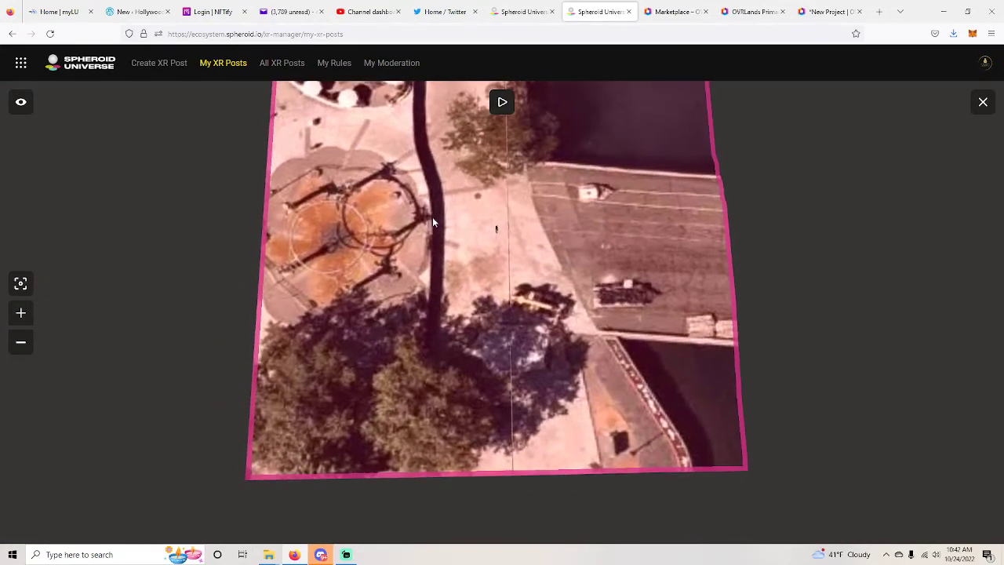
click(656, 11)
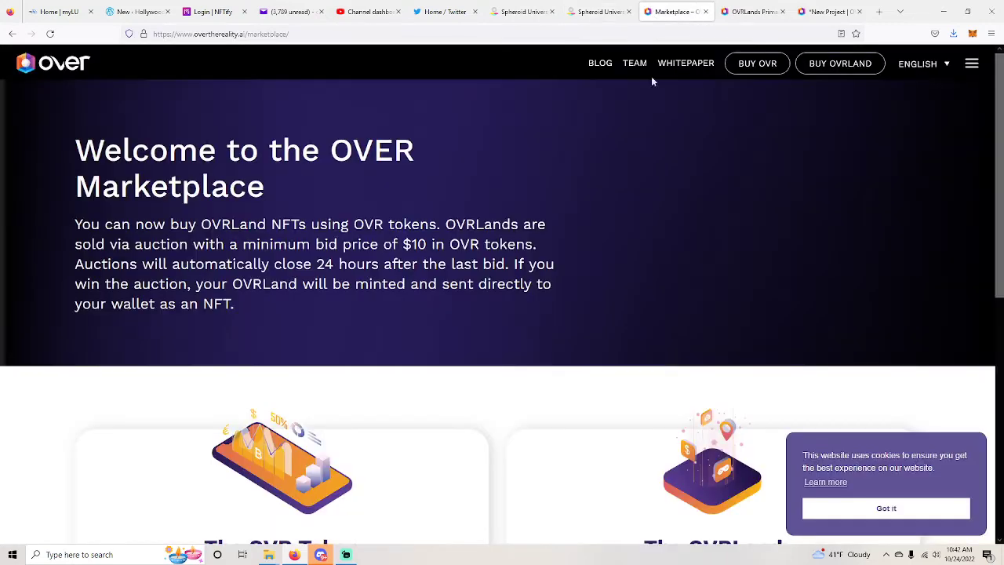
- Copy the owned Spokane OVRLand's name from its detail page, then return to the builder project
click(750, 11)
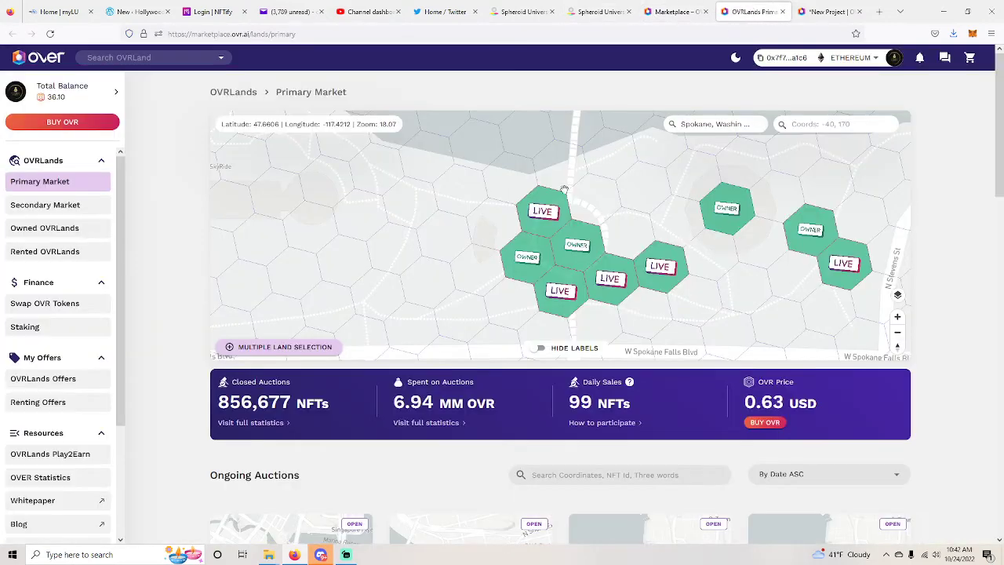
click(562, 250)
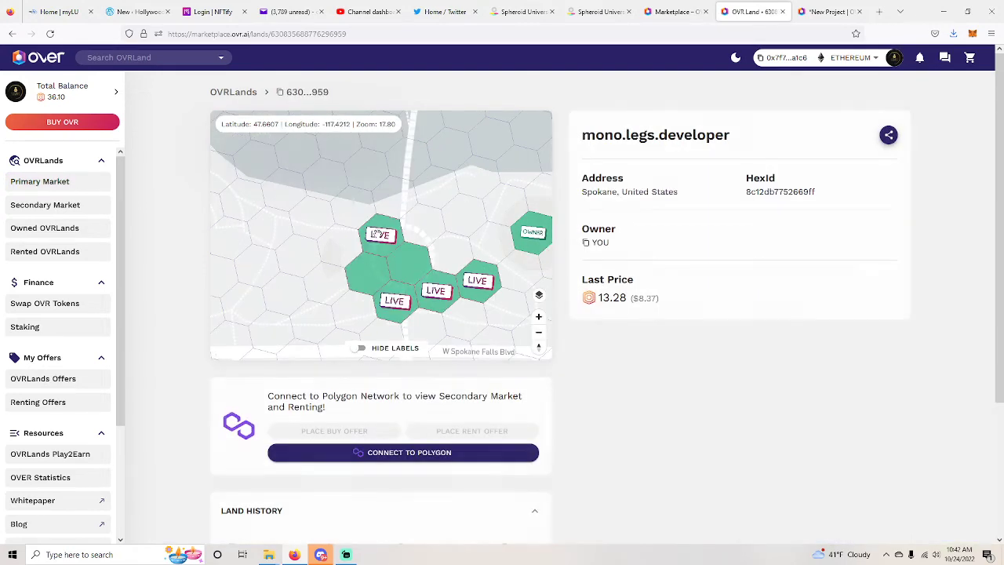
drag(731, 140, 582, 139)
right_click(594, 139)
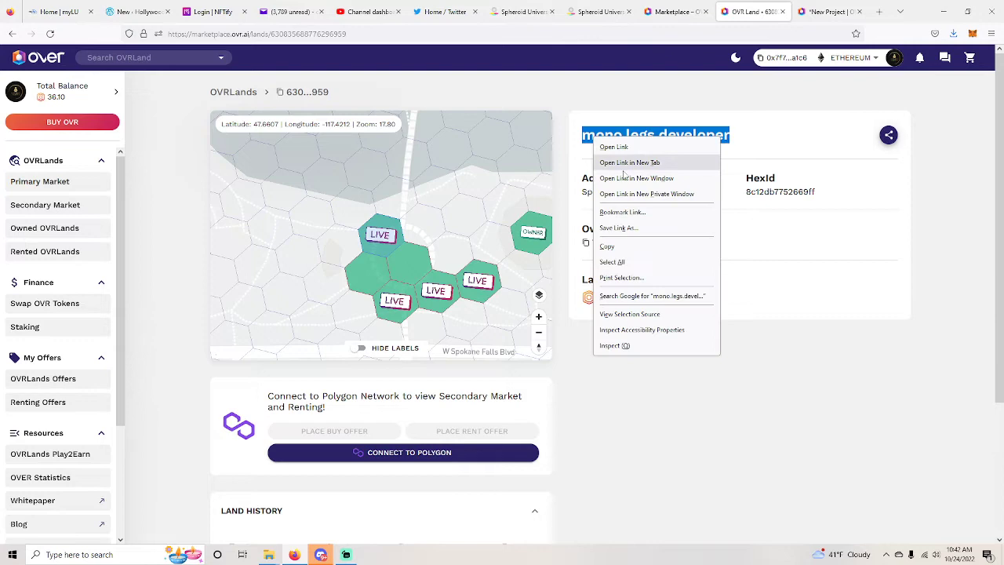
click(609, 246)
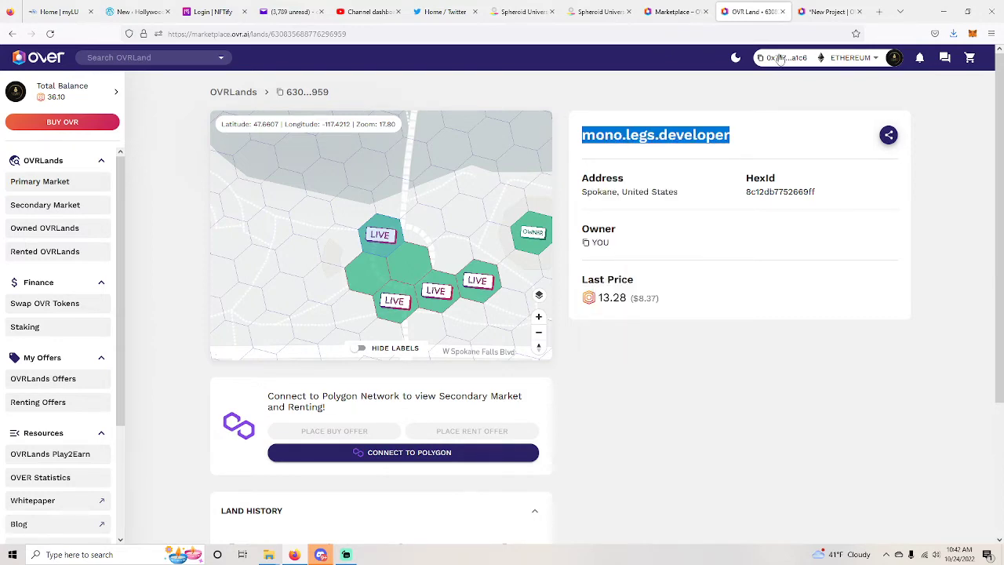
click(830, 11)
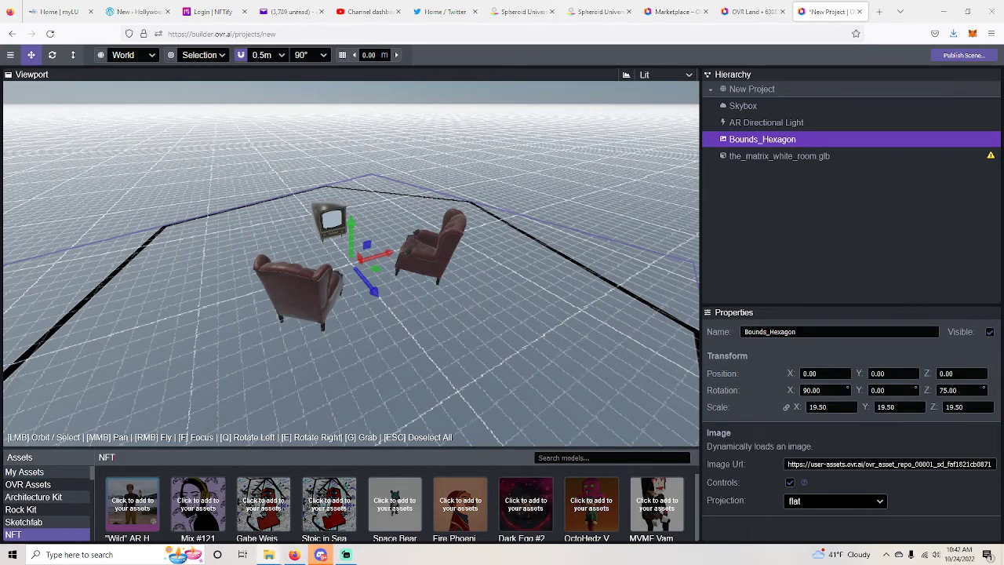
- Save the scene project under the name 'The matrix room'
click(964, 57)
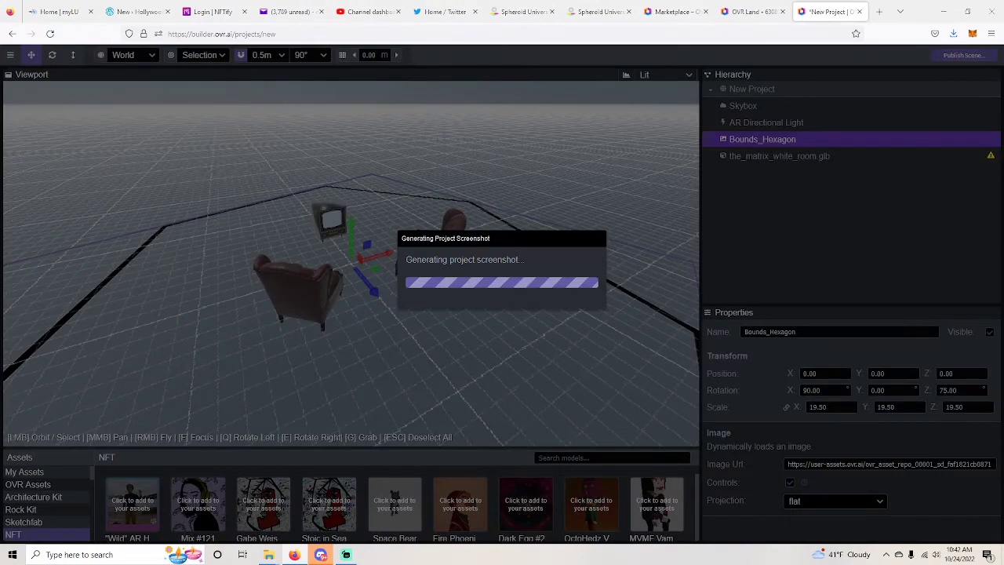
key(super+d)
key(super+d)
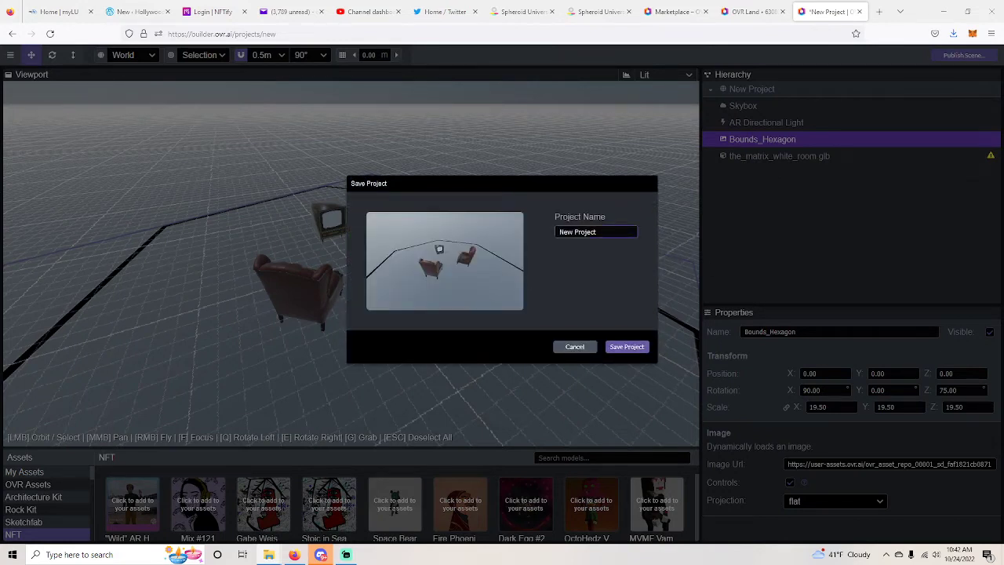
text(The)
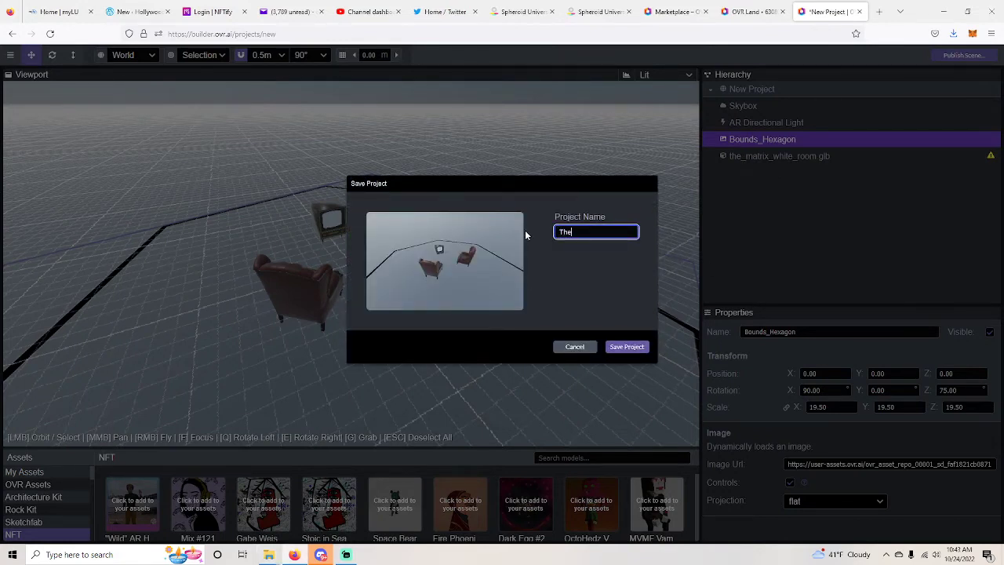
text( matrix room)
click(641, 348)
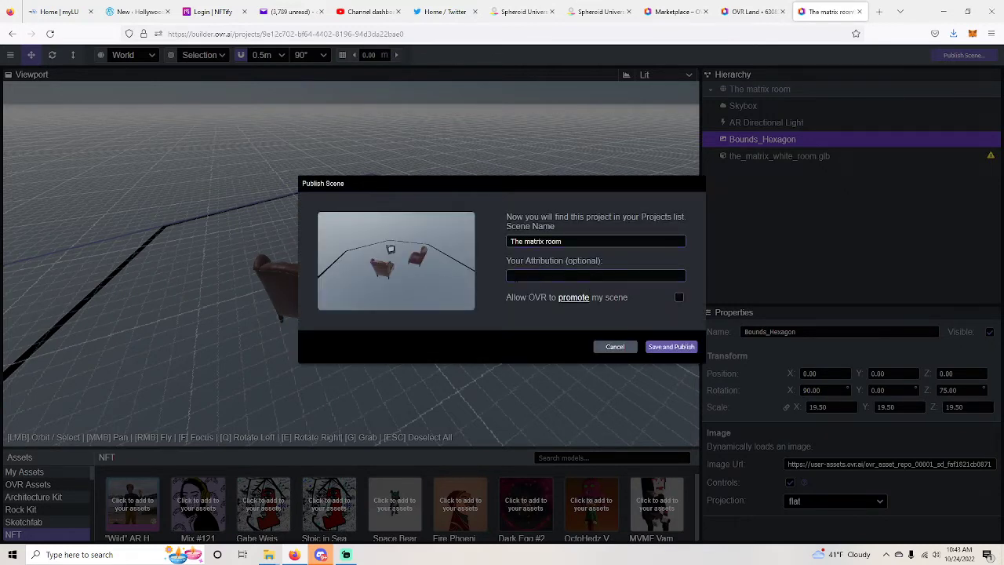
- Fill in the Attribution with the model creators' credits, allow OVR promotion, and save and publish
click(510, 276)
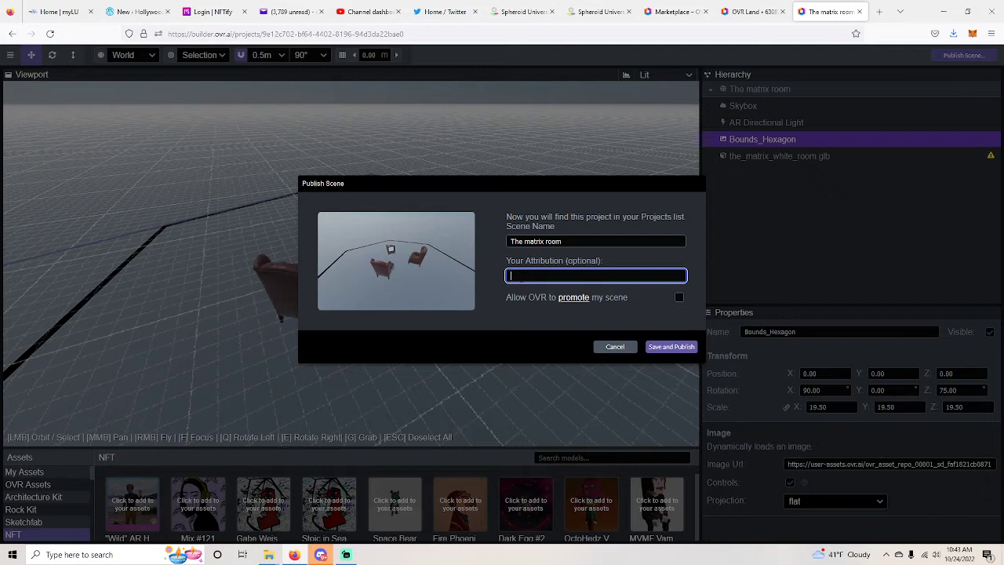
text(commonfactor)
text(, soyocrypto)
click(679, 297)
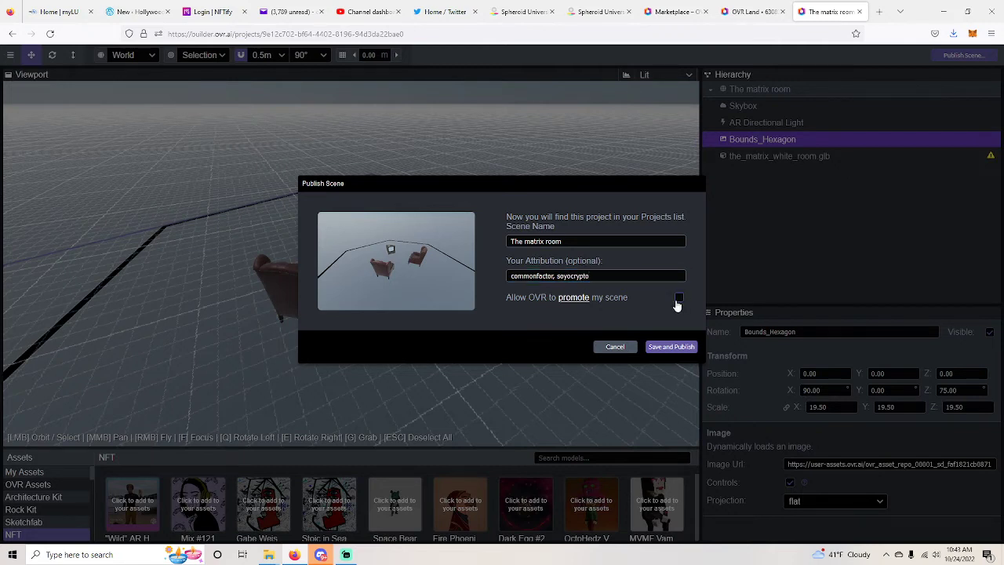
click(671, 349)
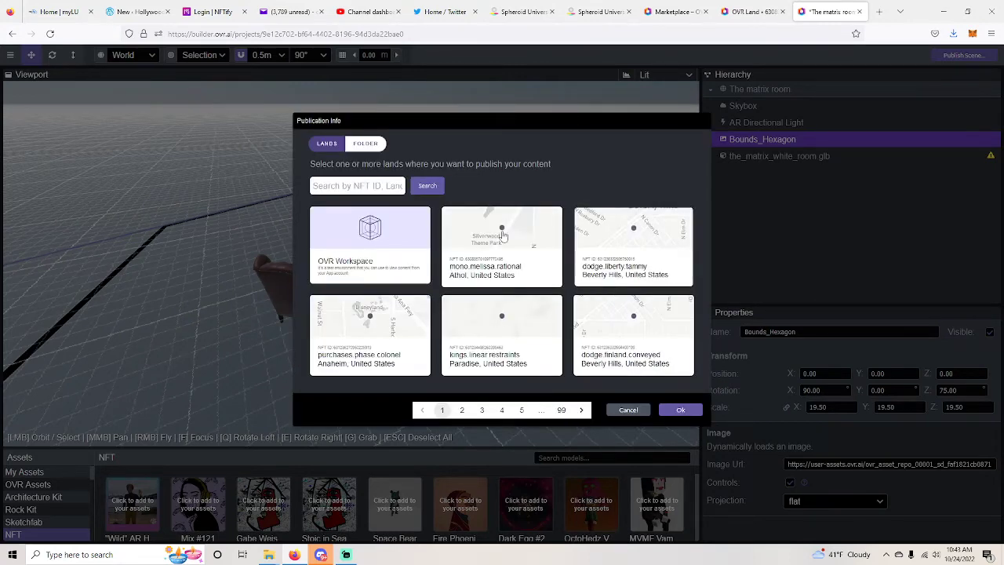
- Search for the copied land name, choose the Spokane land, and publish The matrix room to it
right_click(357, 186)
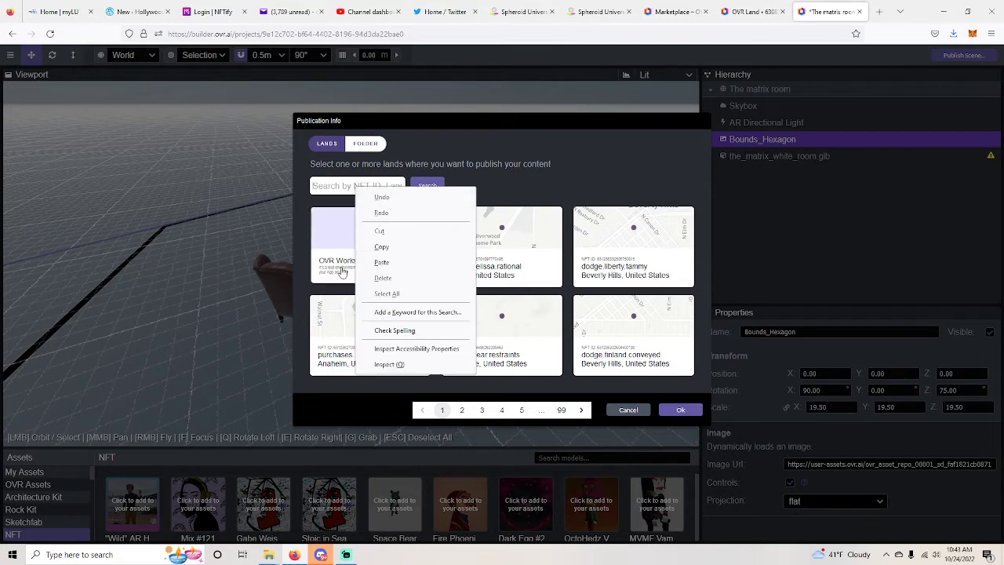
click(383, 262)
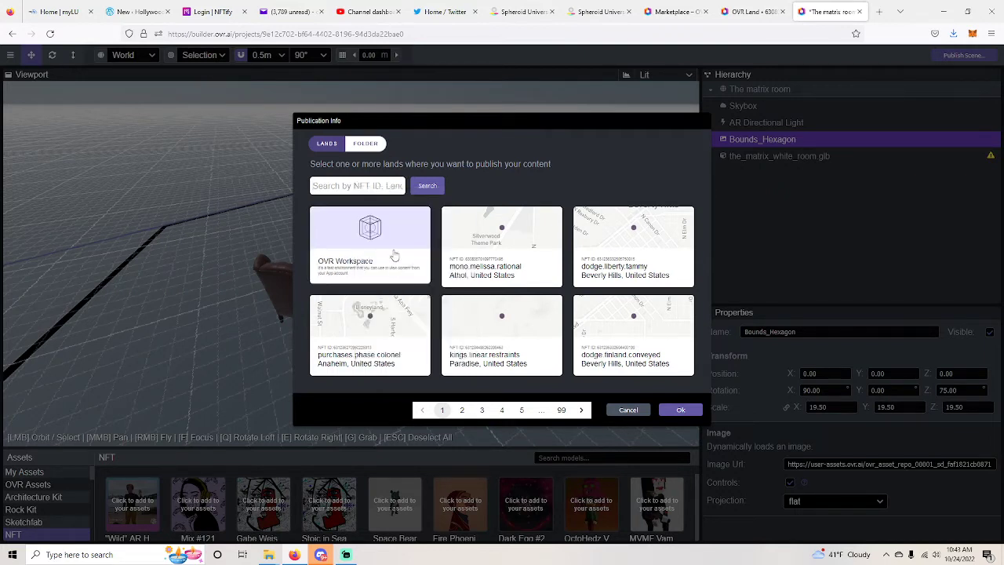
click(427, 194)
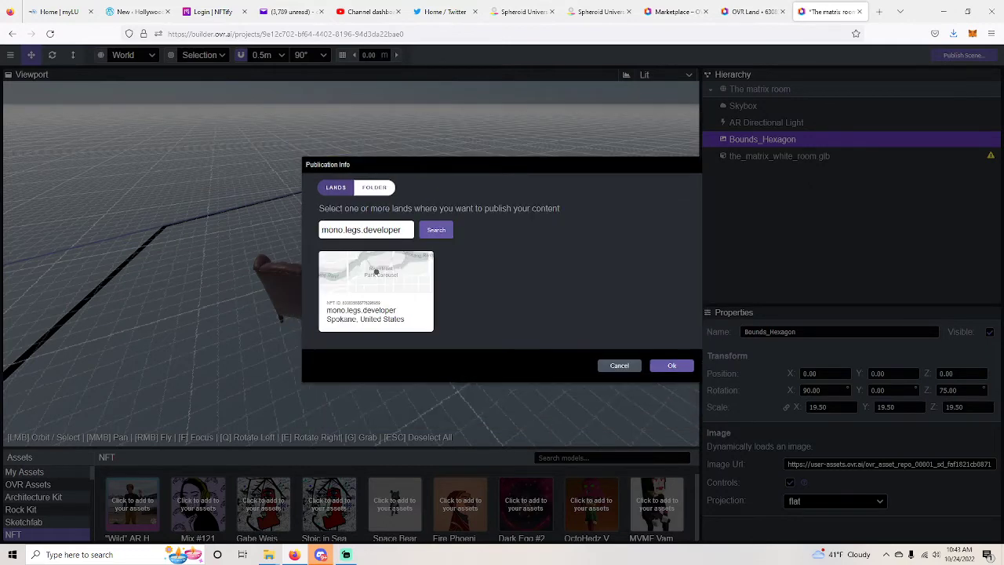
click(382, 295)
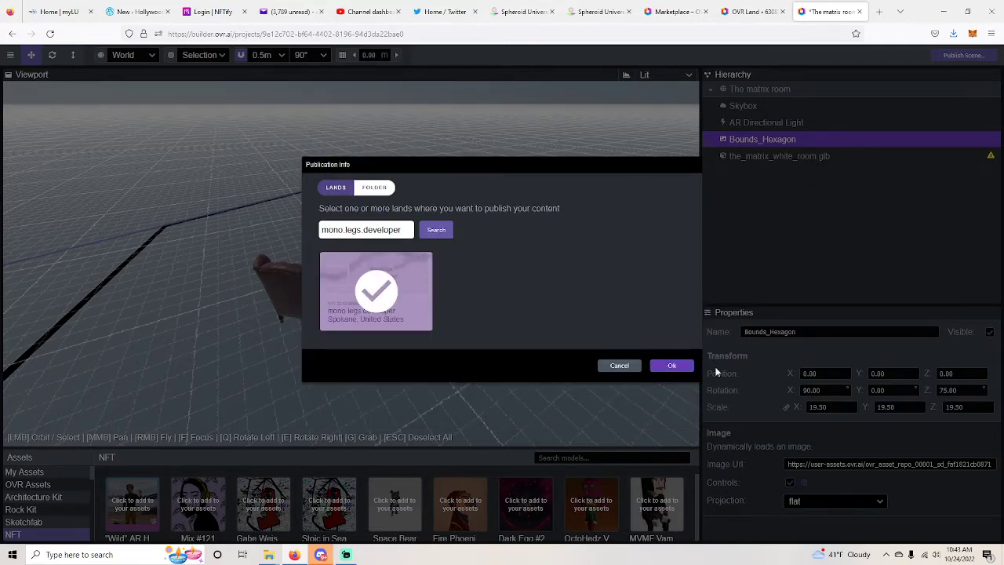
click(672, 365)
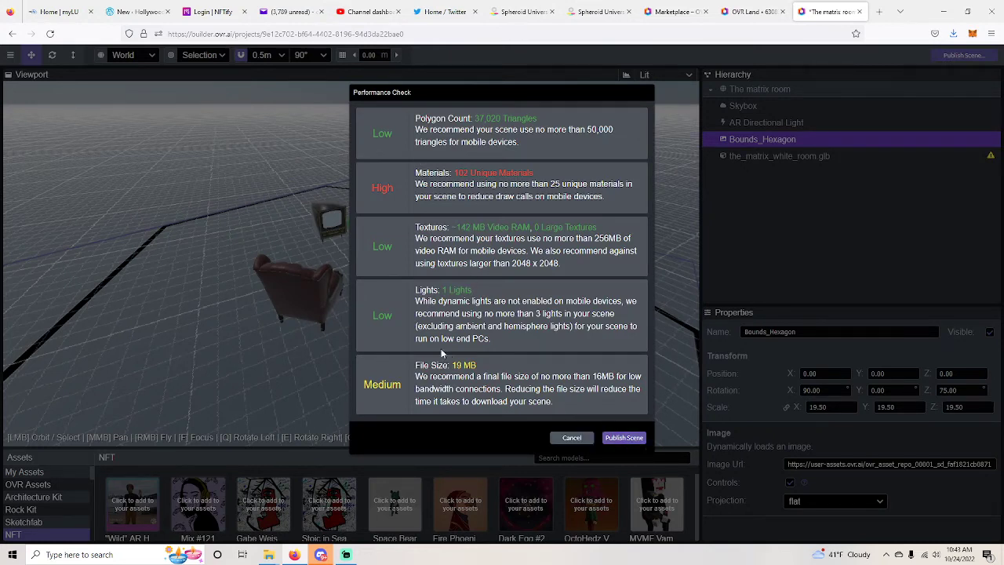
click(626, 438)
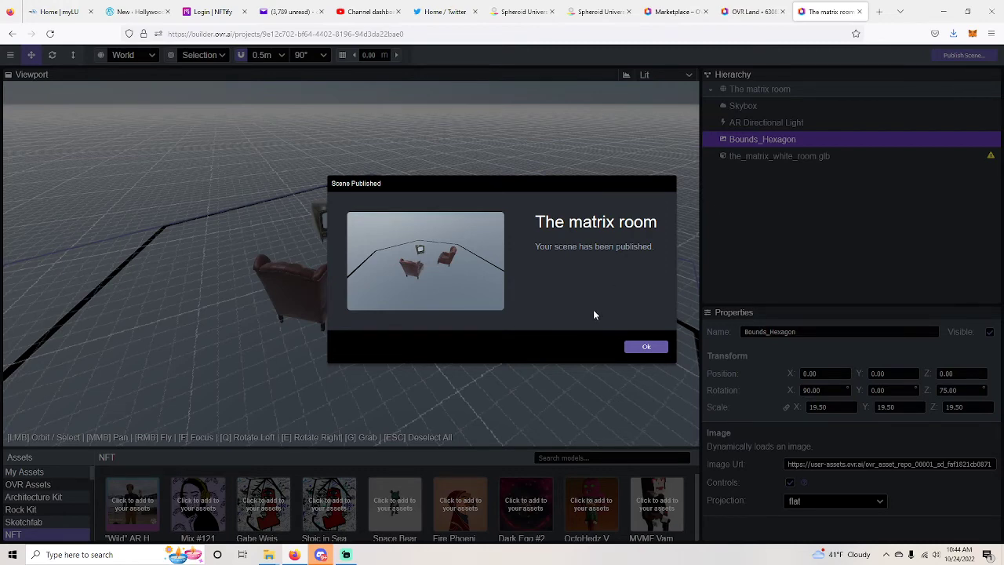
click(646, 347)
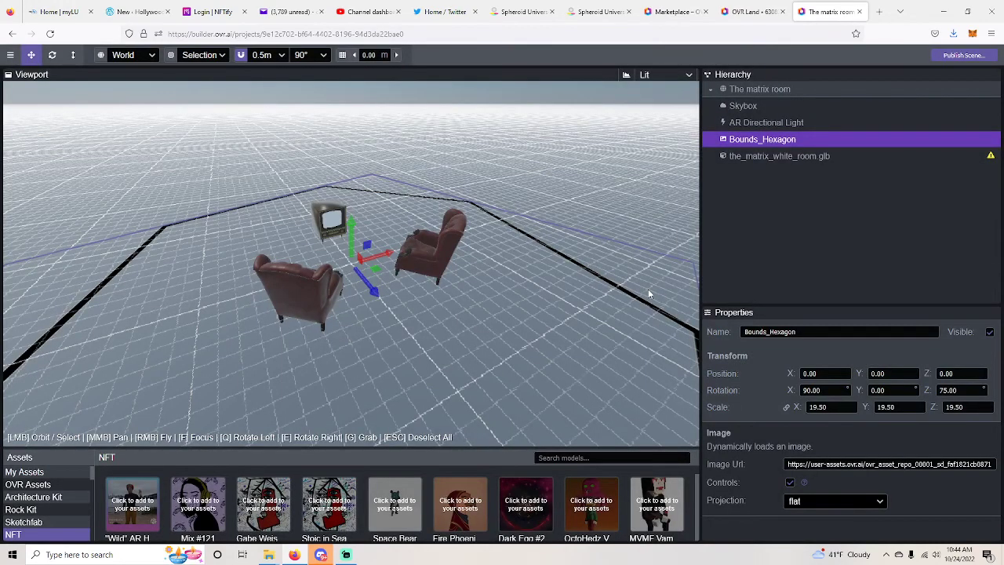
- Look through the Marketplace tabs and site menu, ending on the Spokane OVRLand's detail page
click(751, 12)
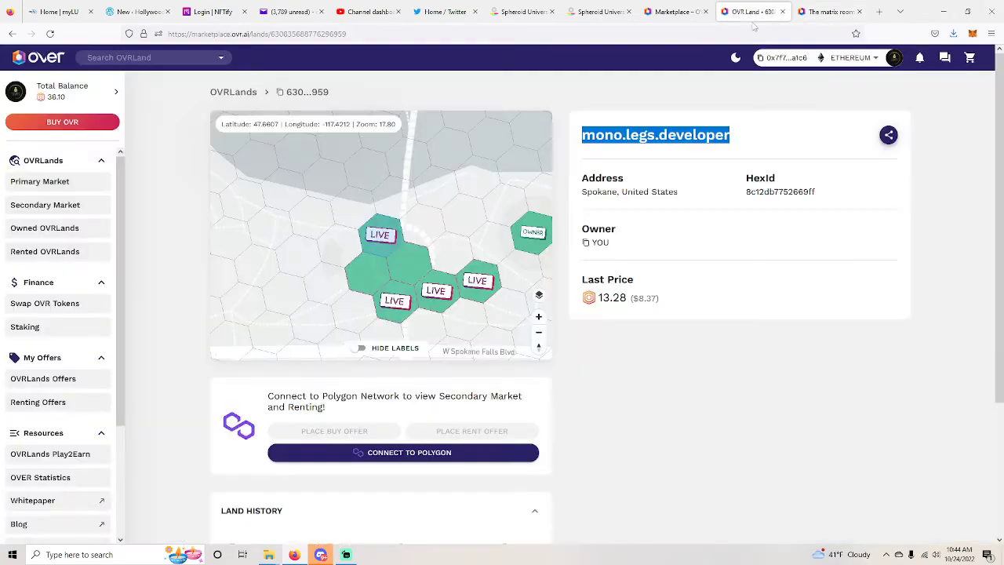
click(819, 16)
click(669, 16)
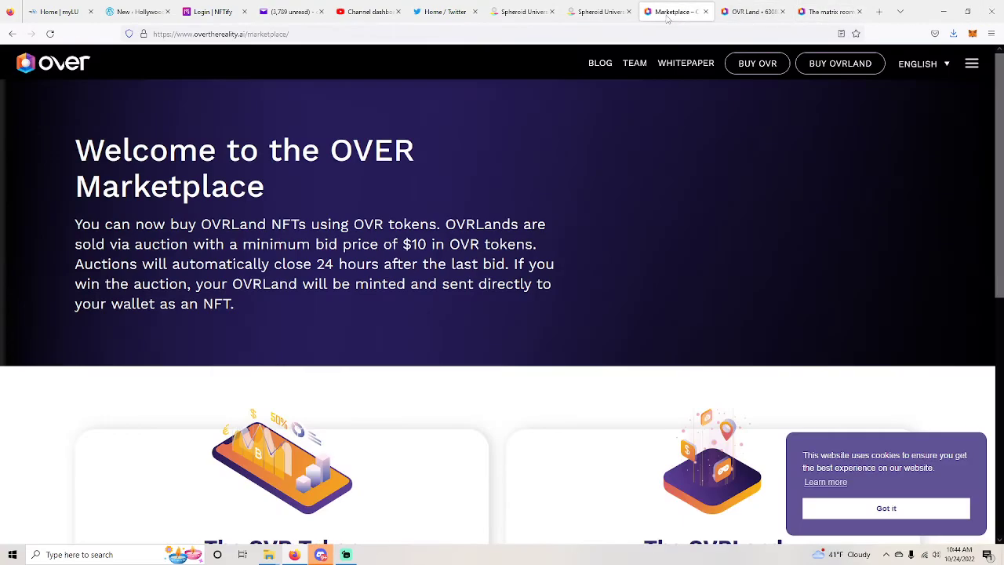
click(972, 64)
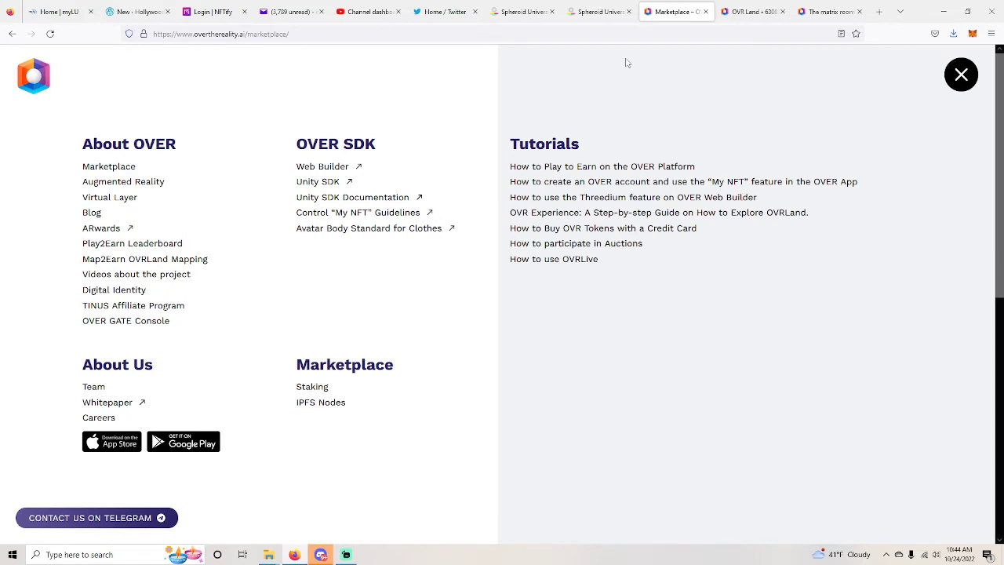
click(828, 11)
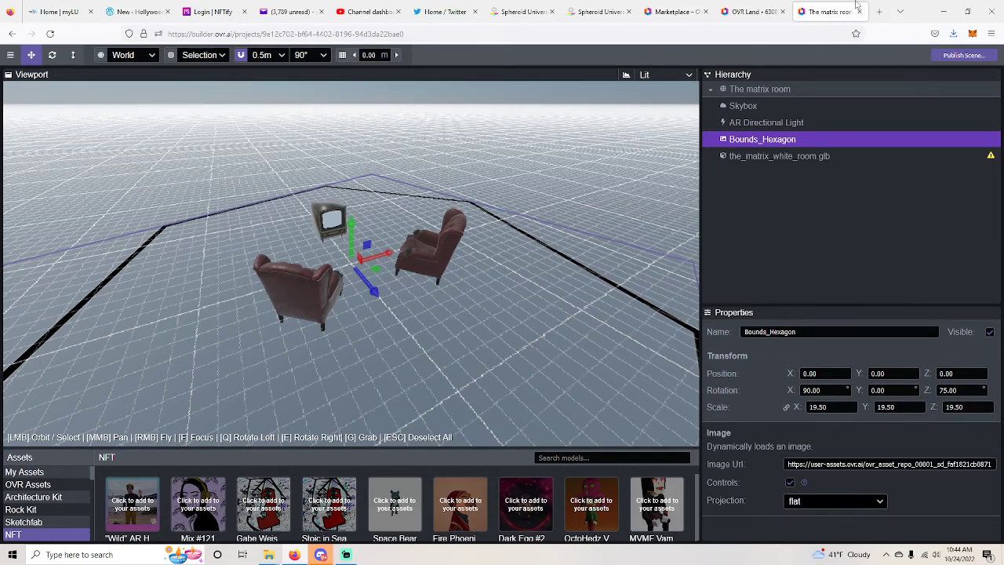
click(749, 12)
click(682, 12)
click(749, 12)
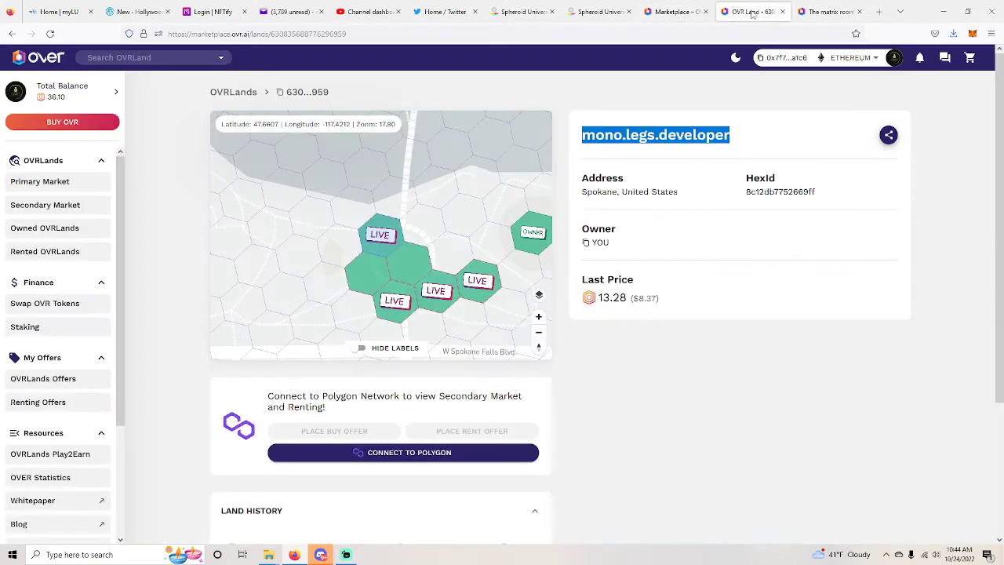